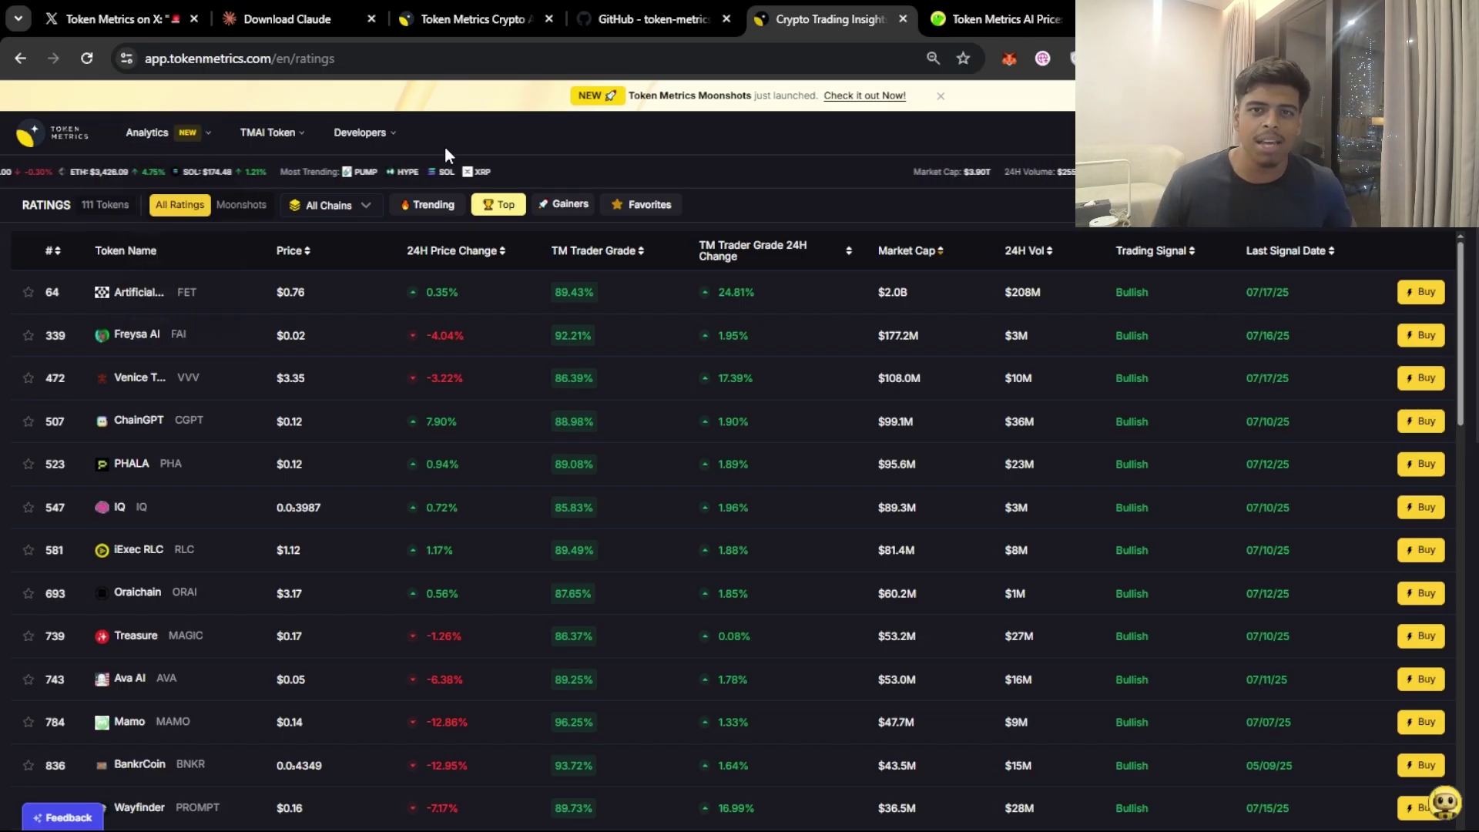
Switch from the Token Metrics ratings tab to the Download Claude tab with Ctrl+2.
key(ctrl+2)
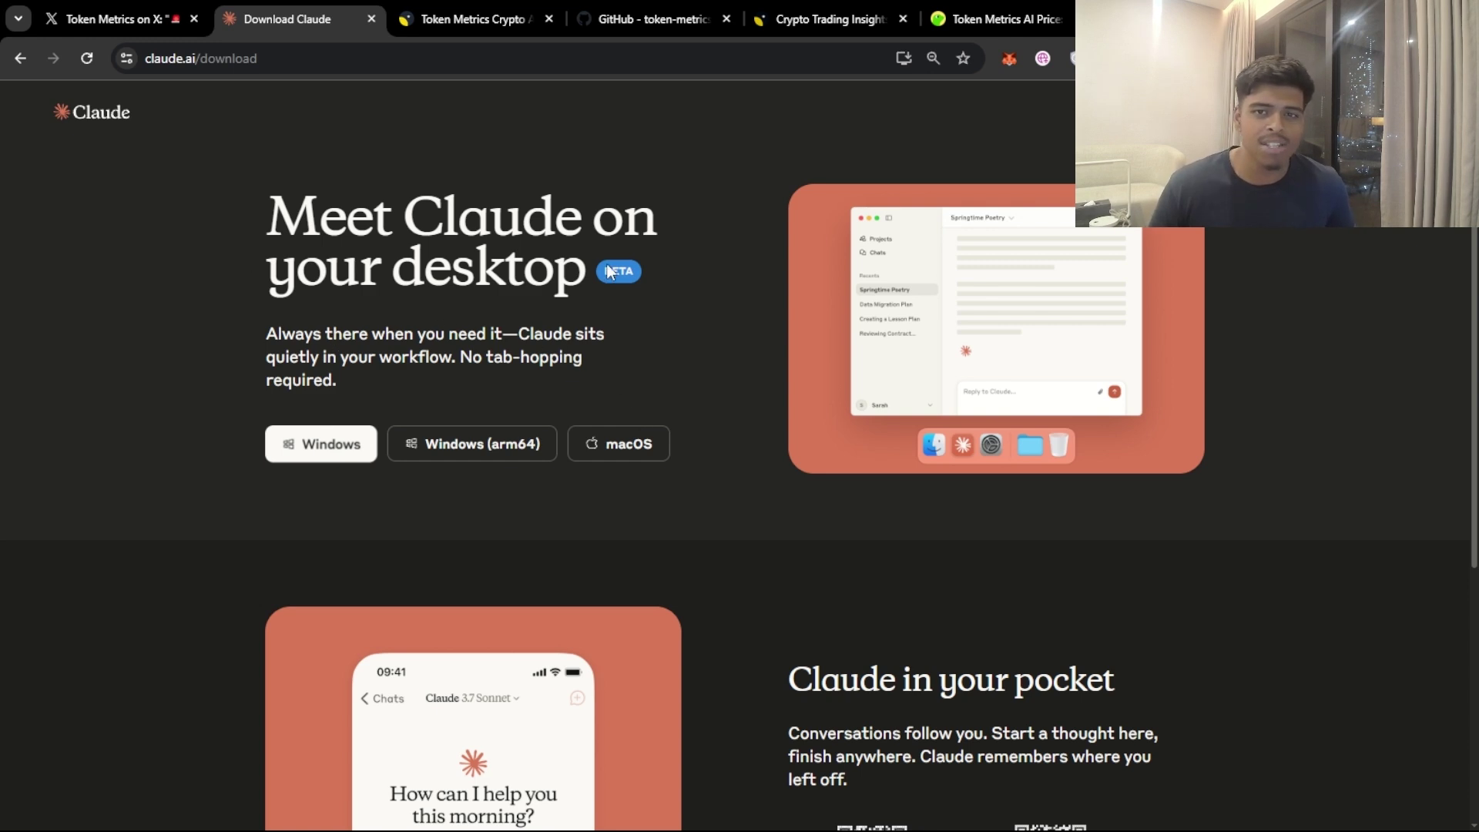
Bring the Token Metrics Crypto API tab to the front from the tab strip.
click(454, 24)
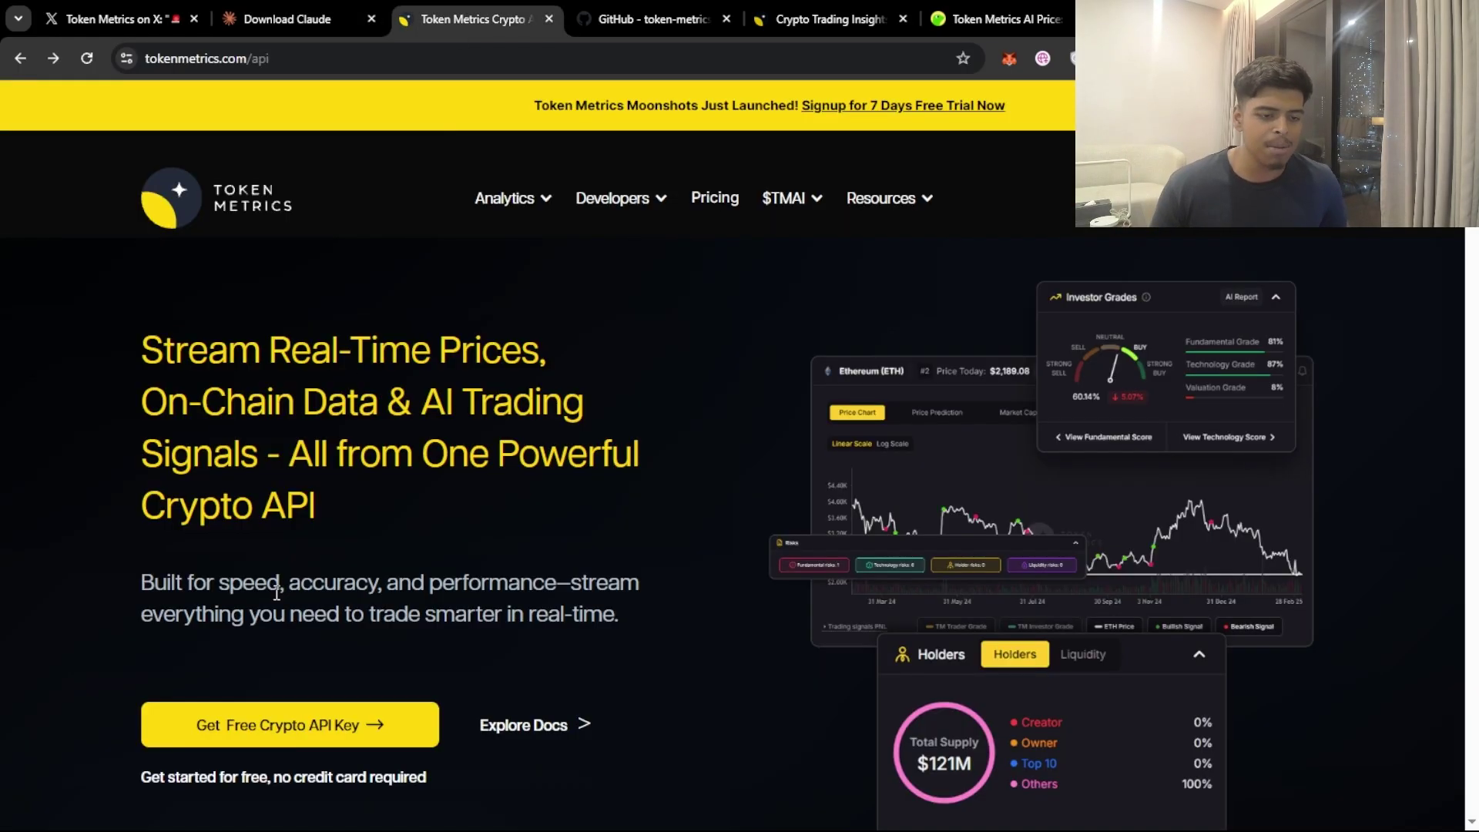
Scroll the API page, then go back to the Crypto Trading Insights ratings table of 111 tokens.
scroll(393, 640, down, 3)
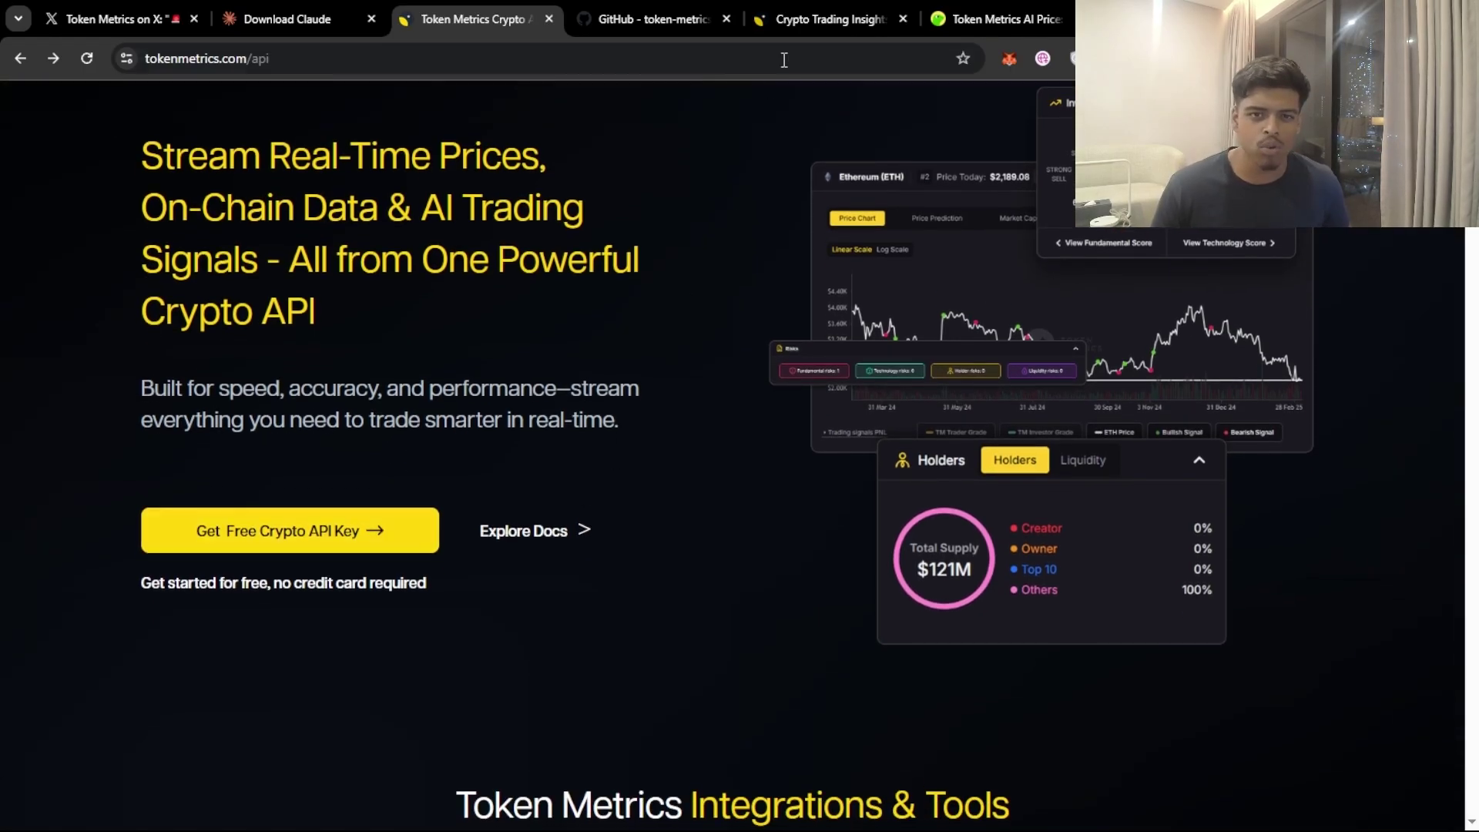
click(802, 19)
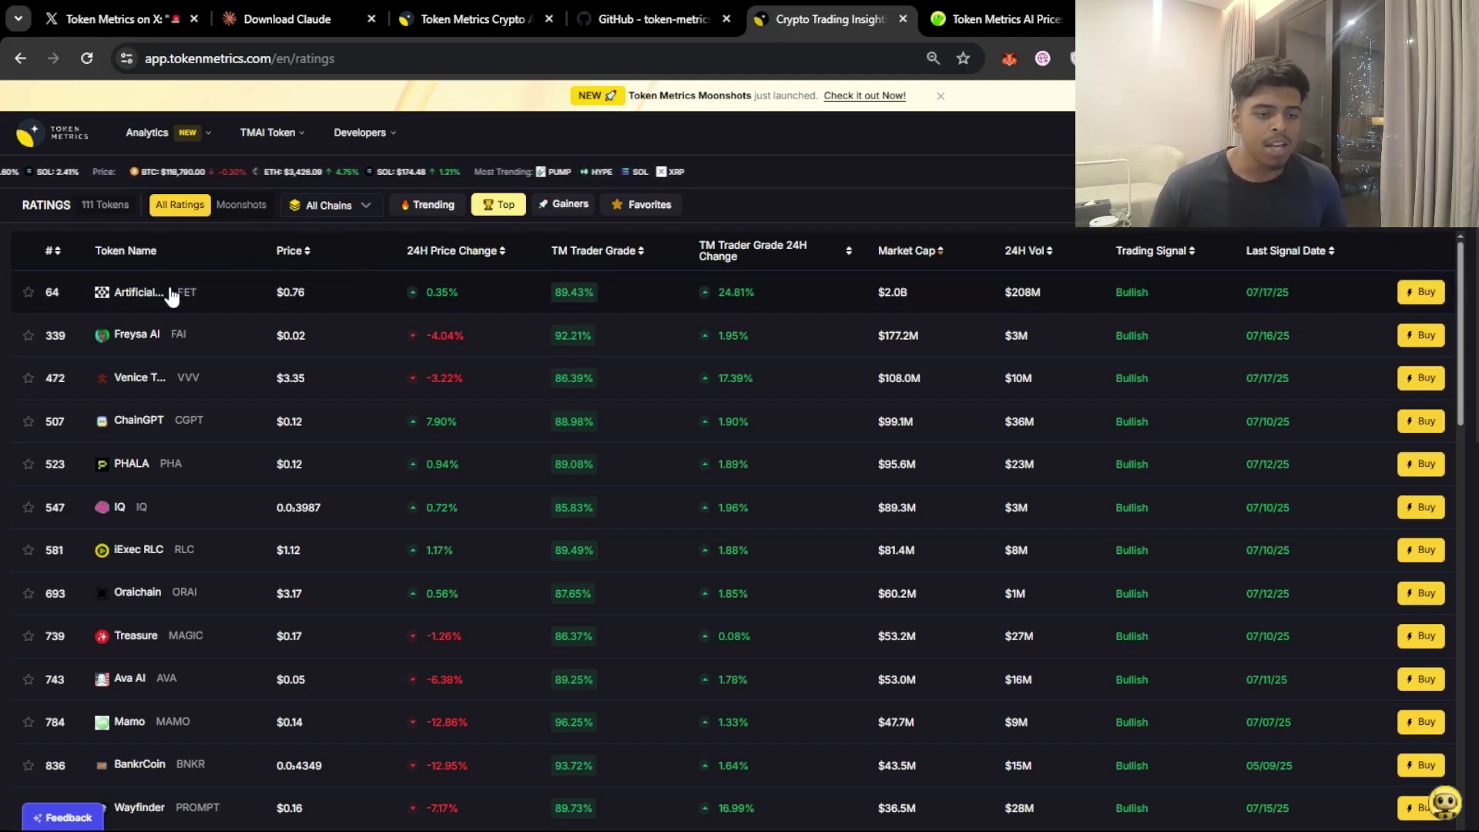
Look through the ratings filter categories, then close the filter panel.
click(1214, 233)
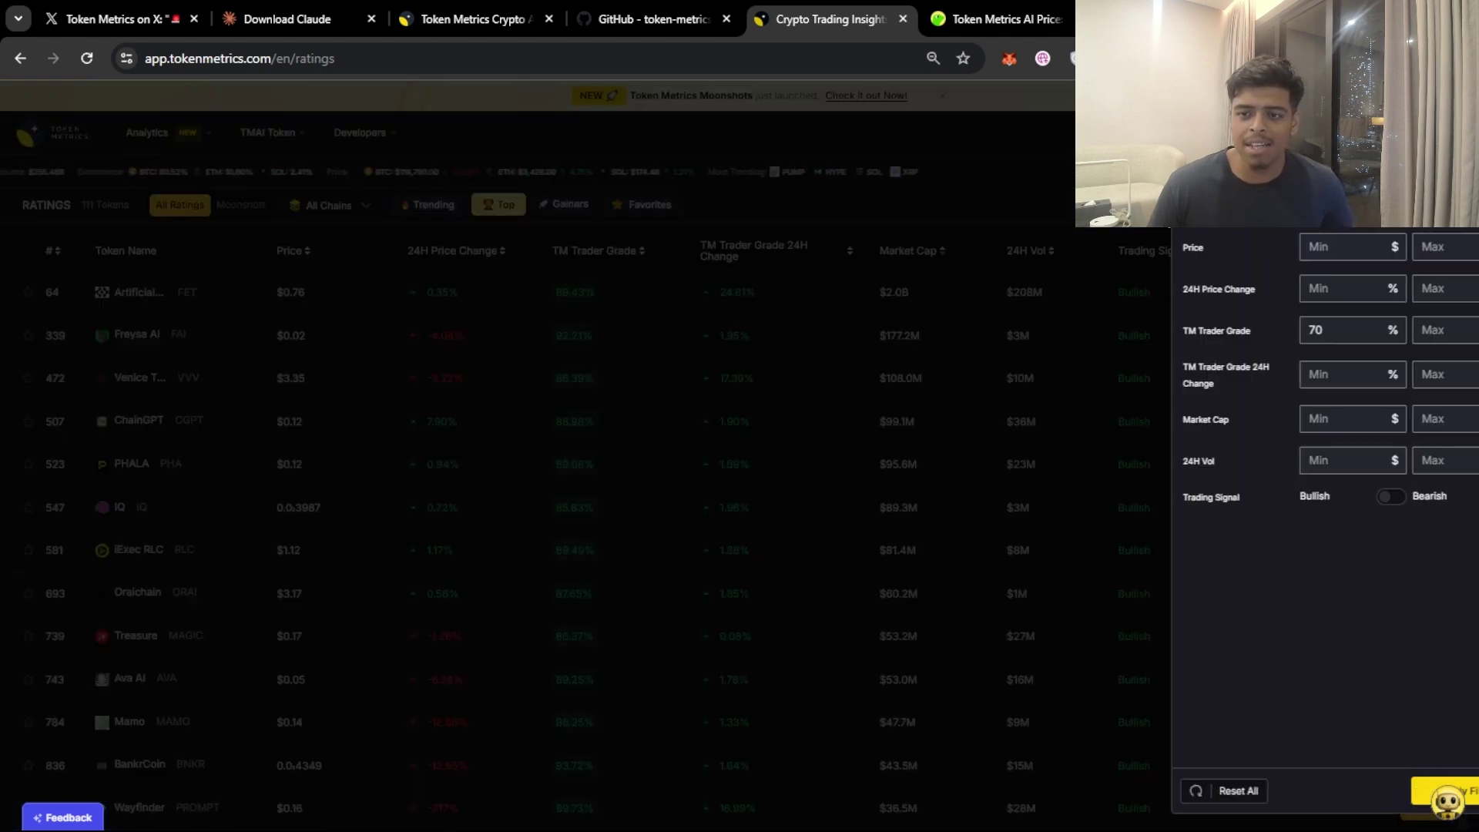
scroll(1225, 358, up, 10)
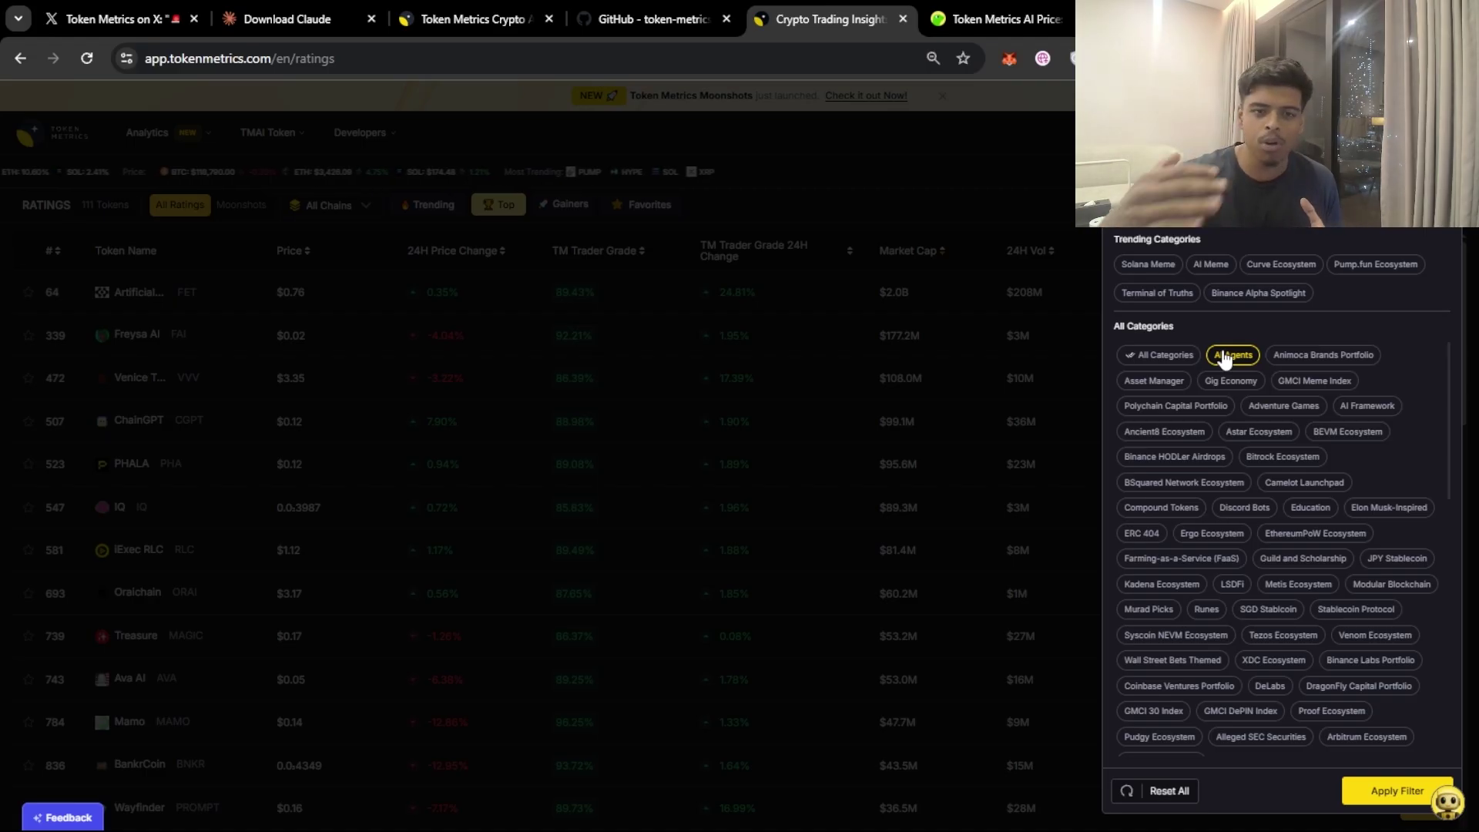
click(906, 341)
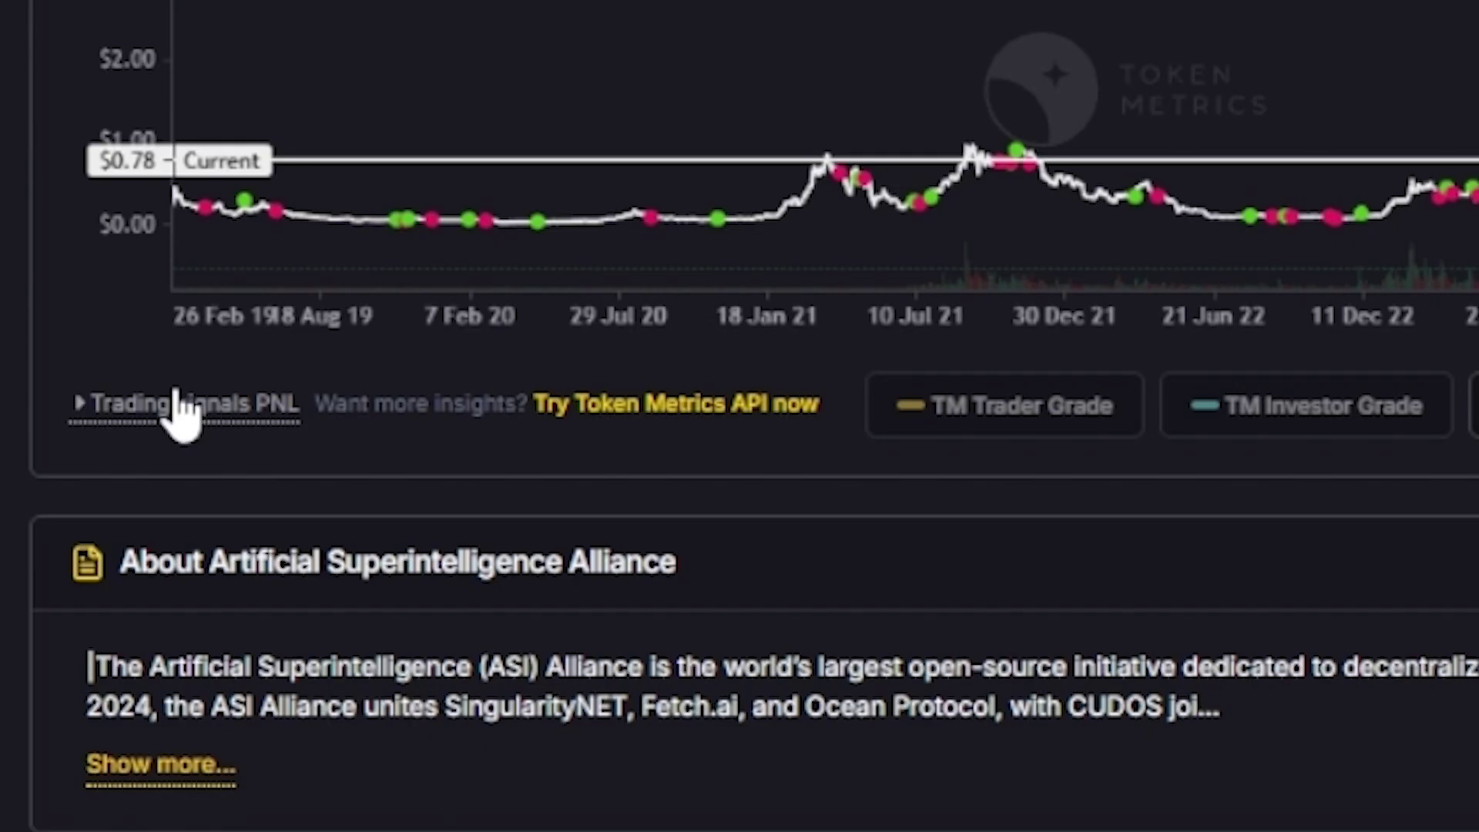
Expand FET's Trading signals PNL figures, then go back to the token ratings table.
click(179, 409)
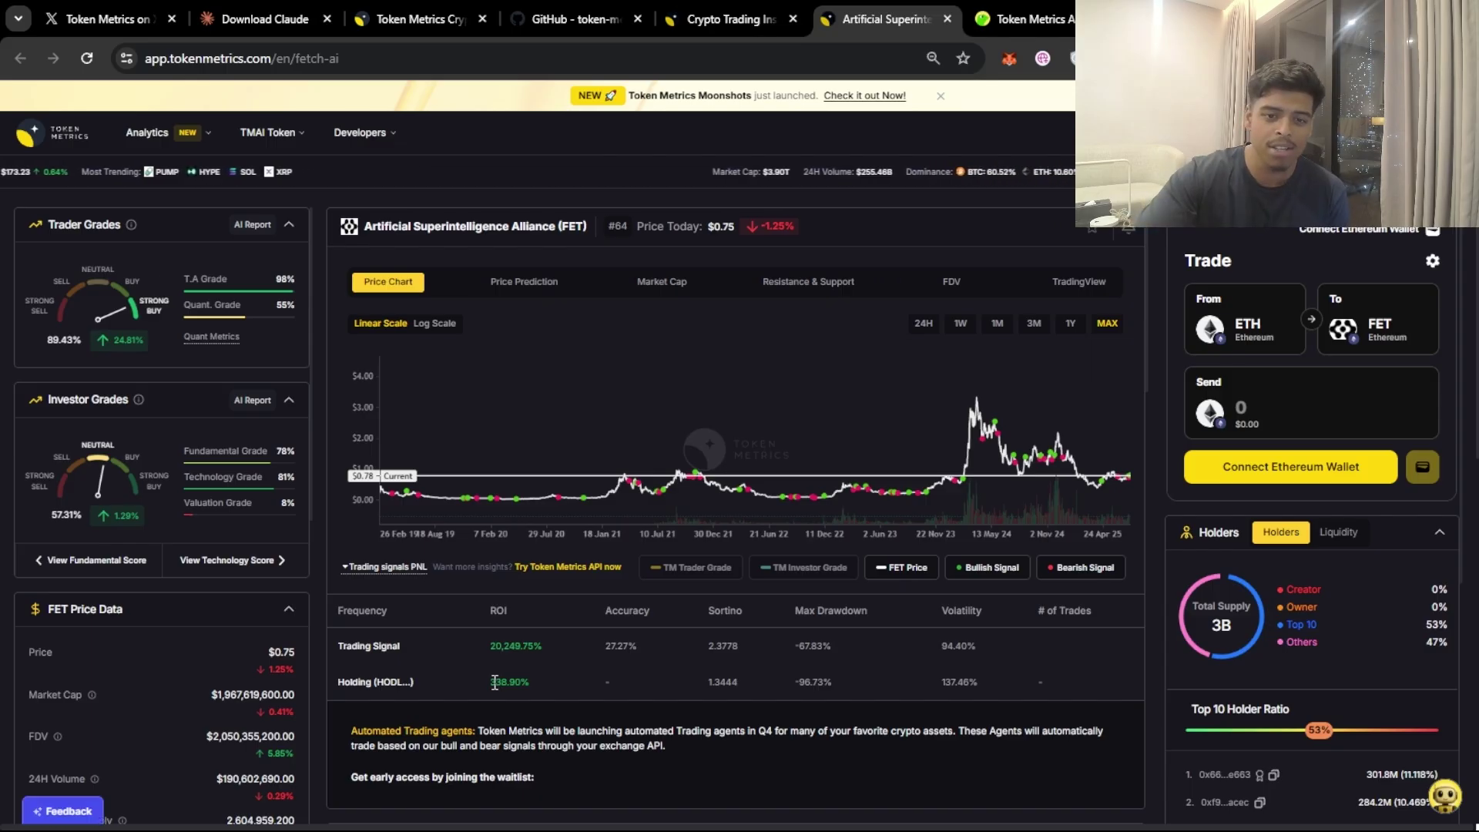
click(699, 30)
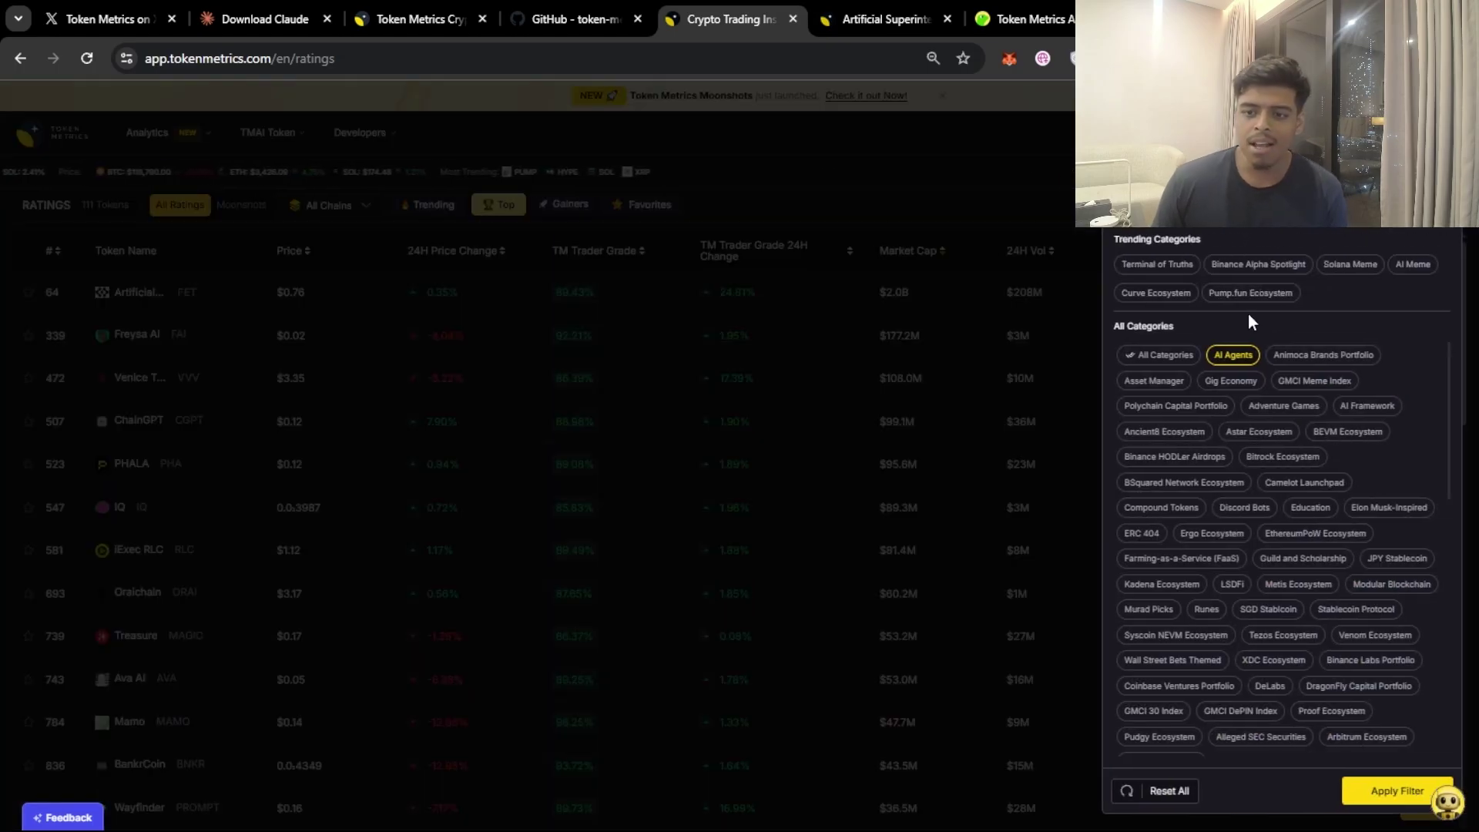
Filter ratings to the Solana Meme, AI Meme, Binance Alpha Spotlight and Pump.fun Ecosystem categories.
click(1233, 355)
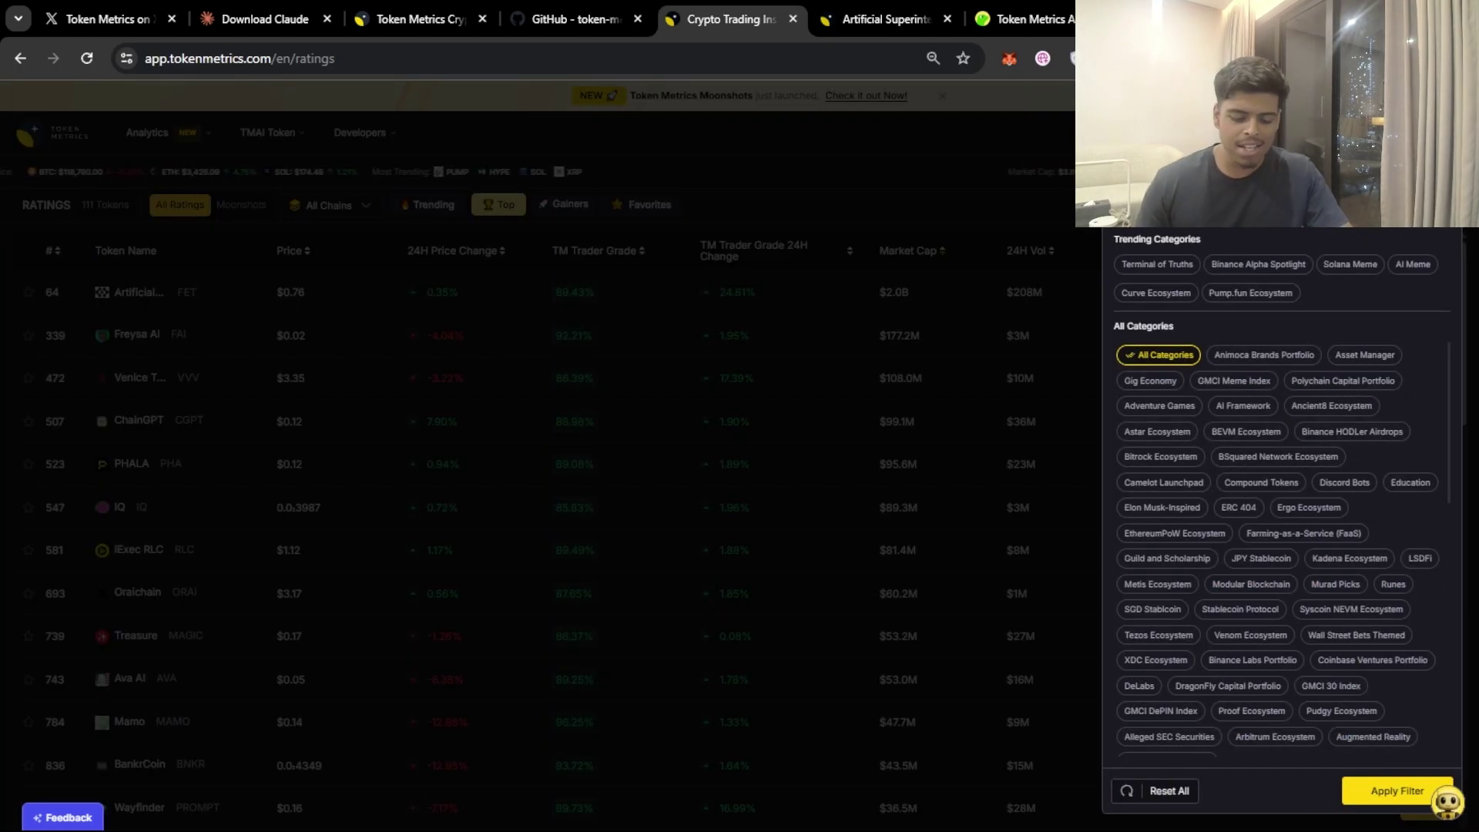
text(meme)
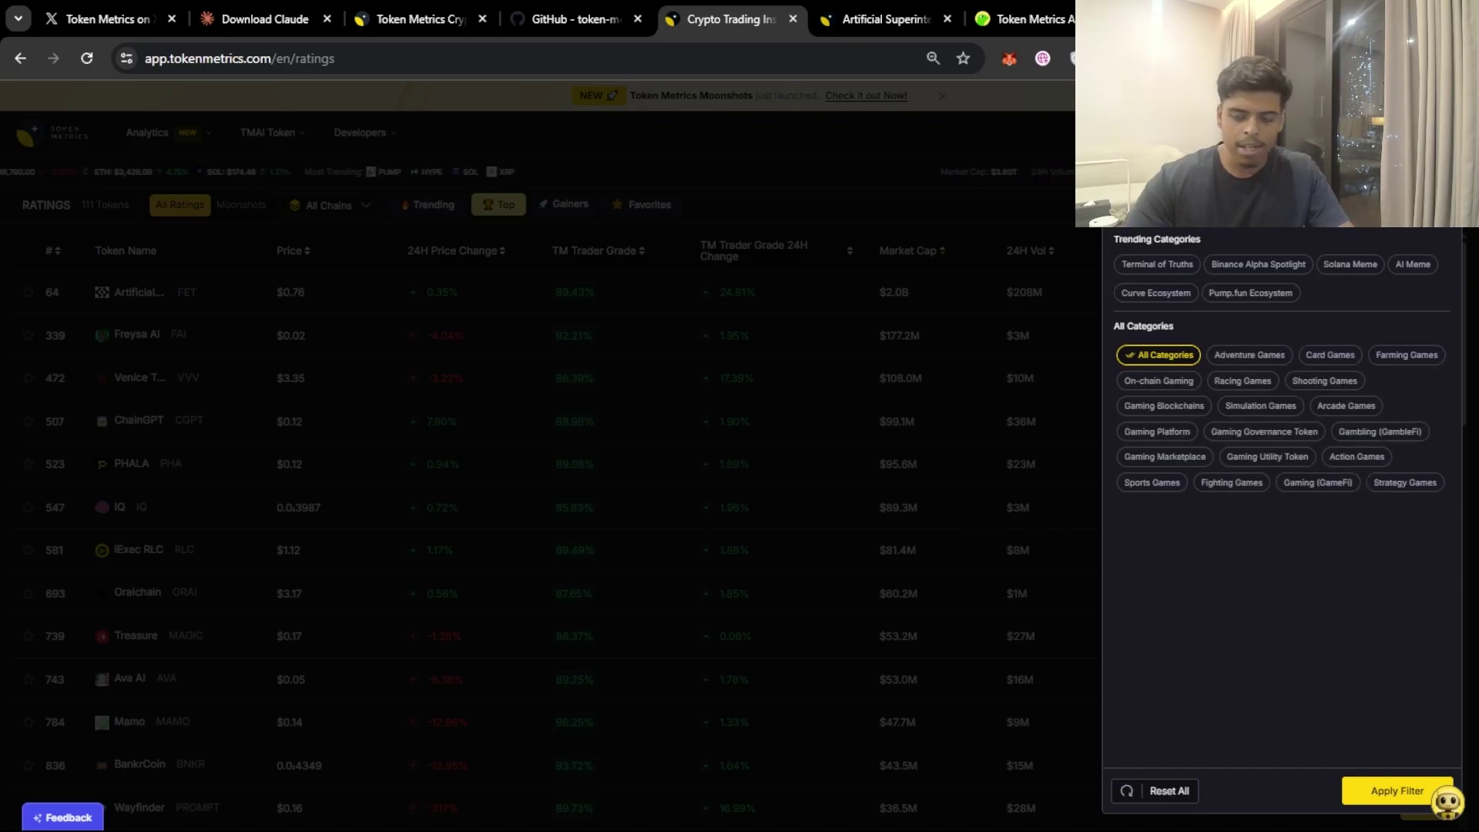
text(s)
click(1345, 280)
click(1413, 275)
click(1241, 276)
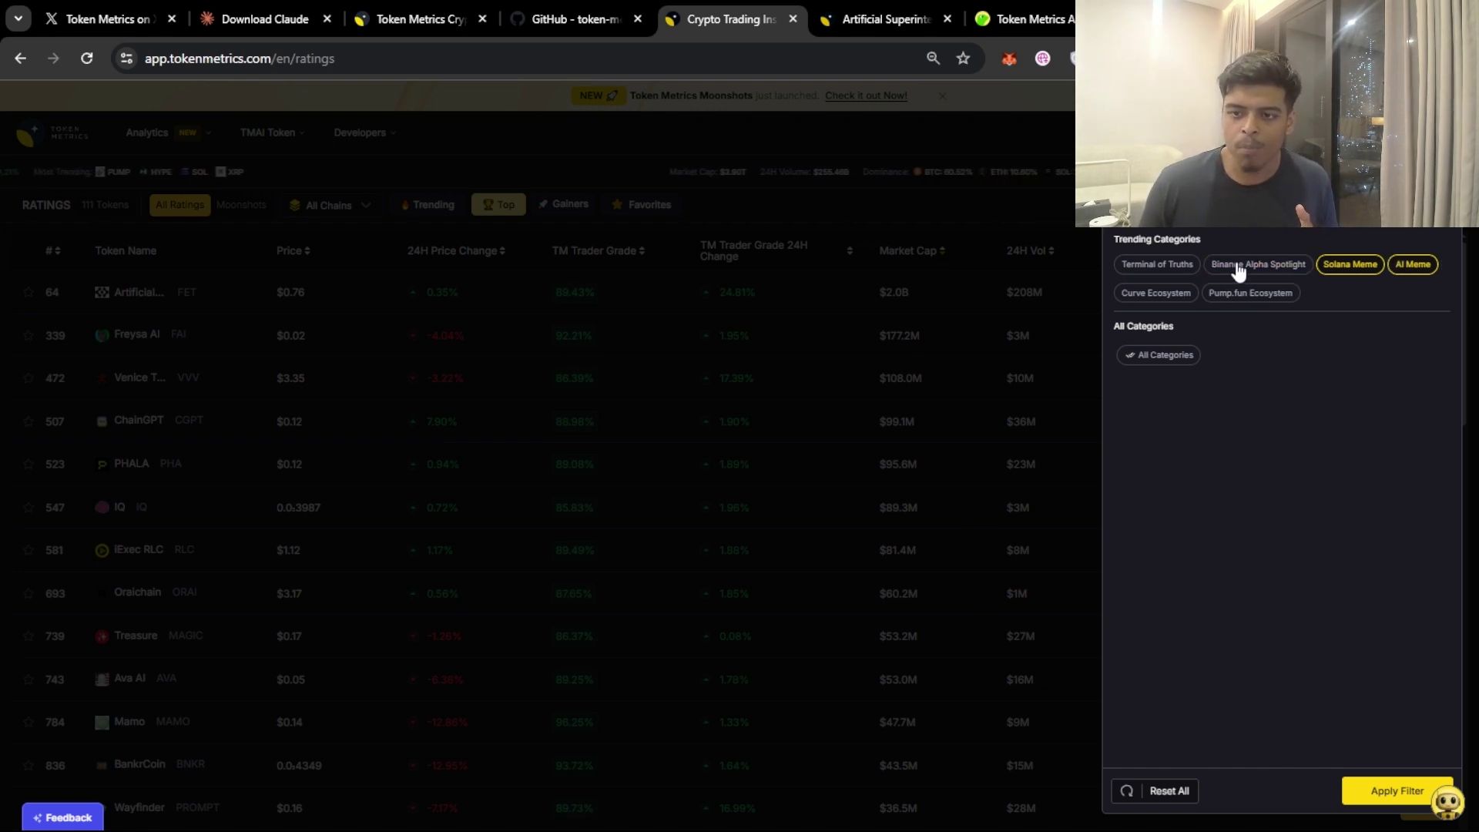
click(1244, 300)
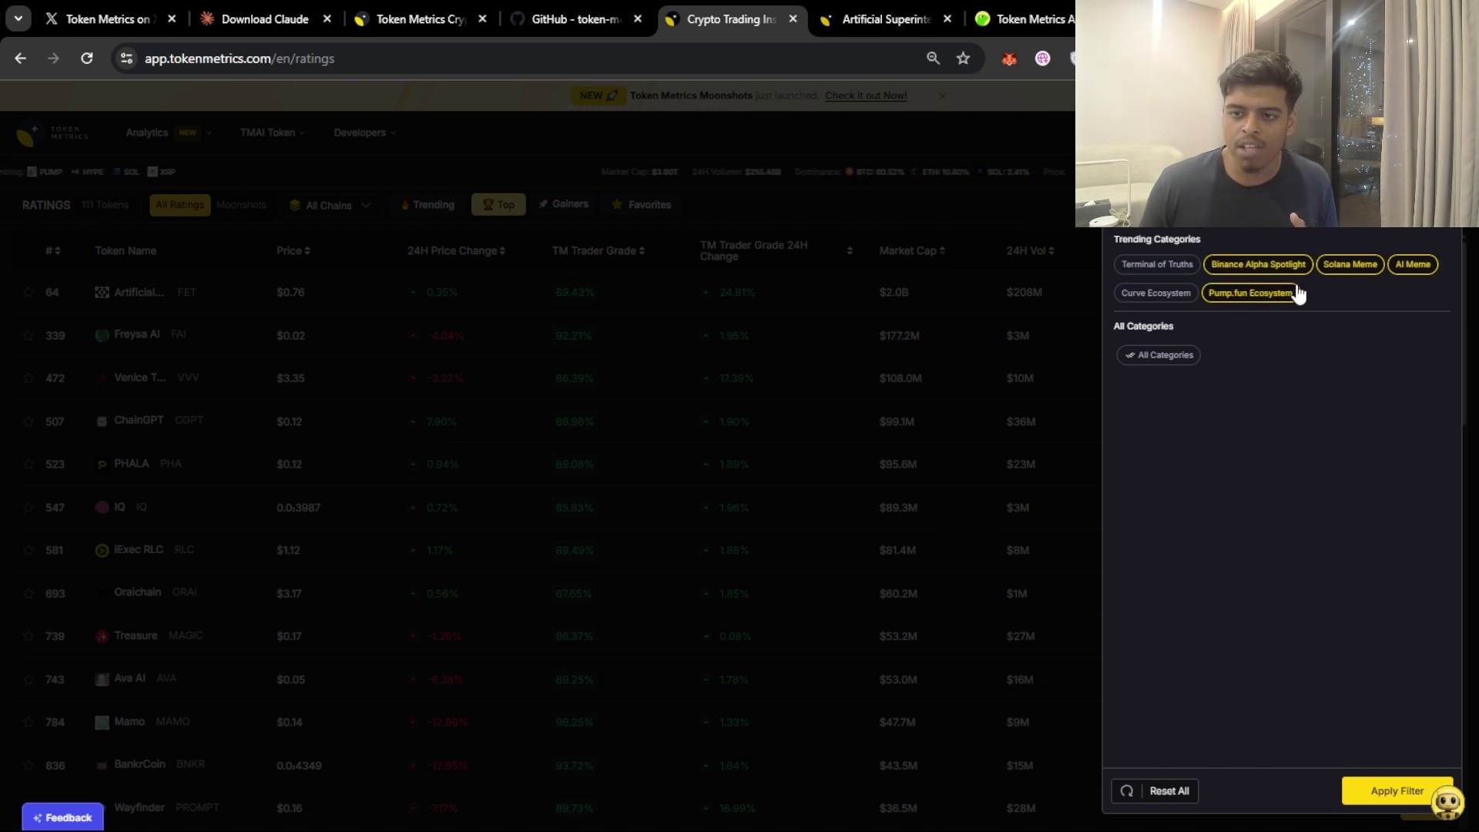
click(1375, 787)
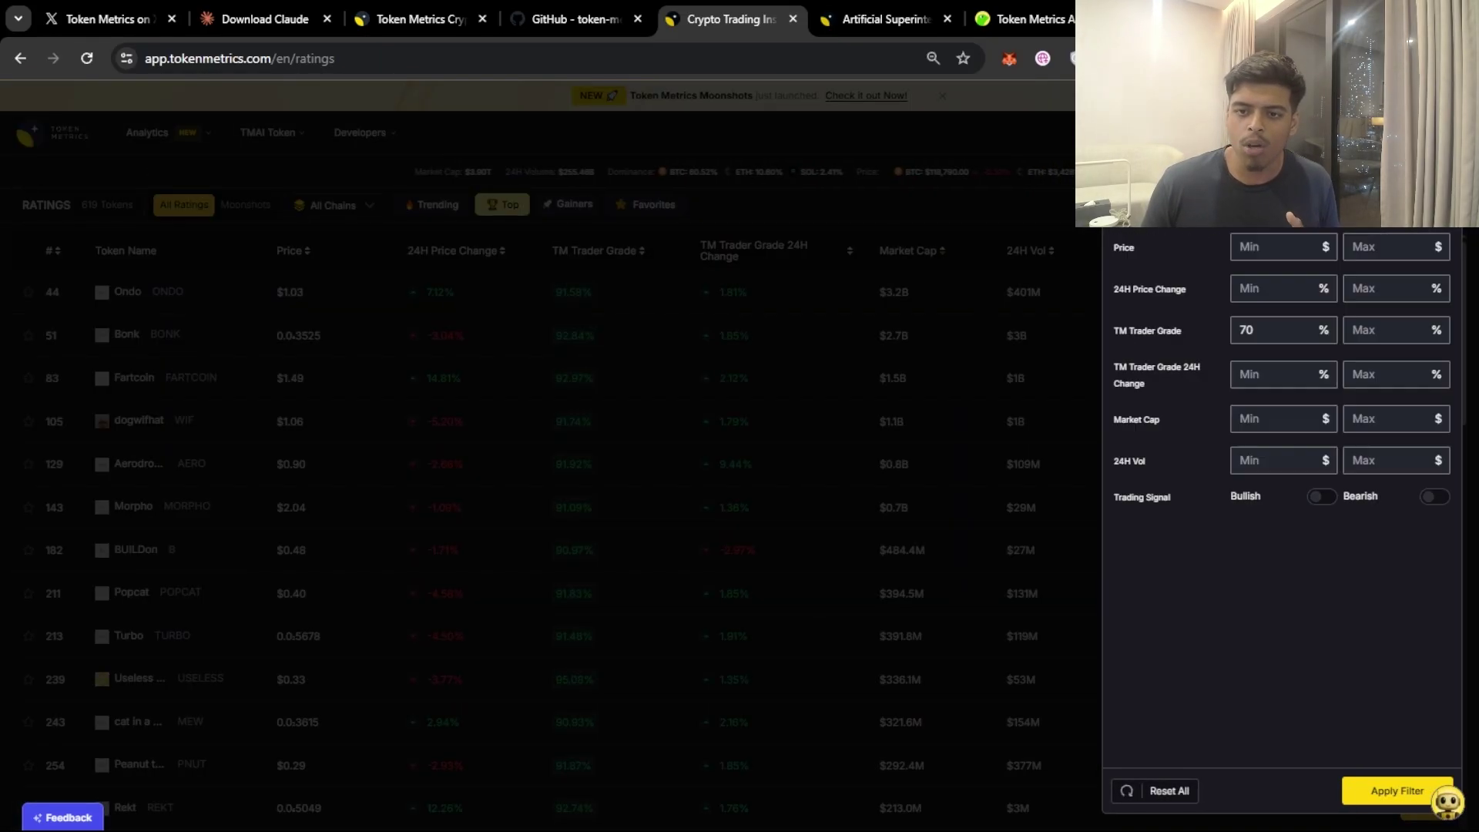
Cap the ratings list at a maximum market cap of 50,000,000.
click(1378, 251)
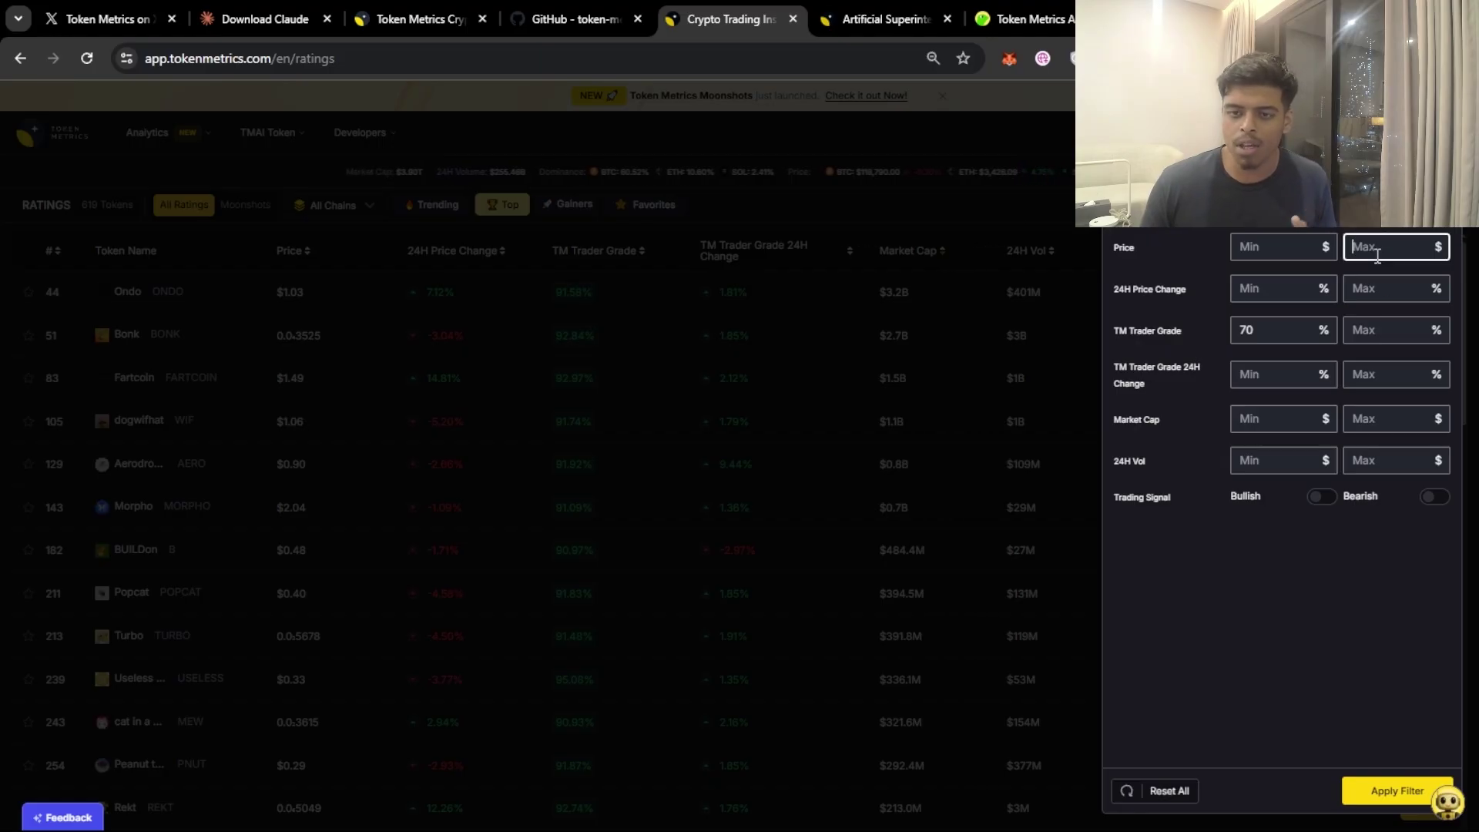
click(1377, 416)
text(5)
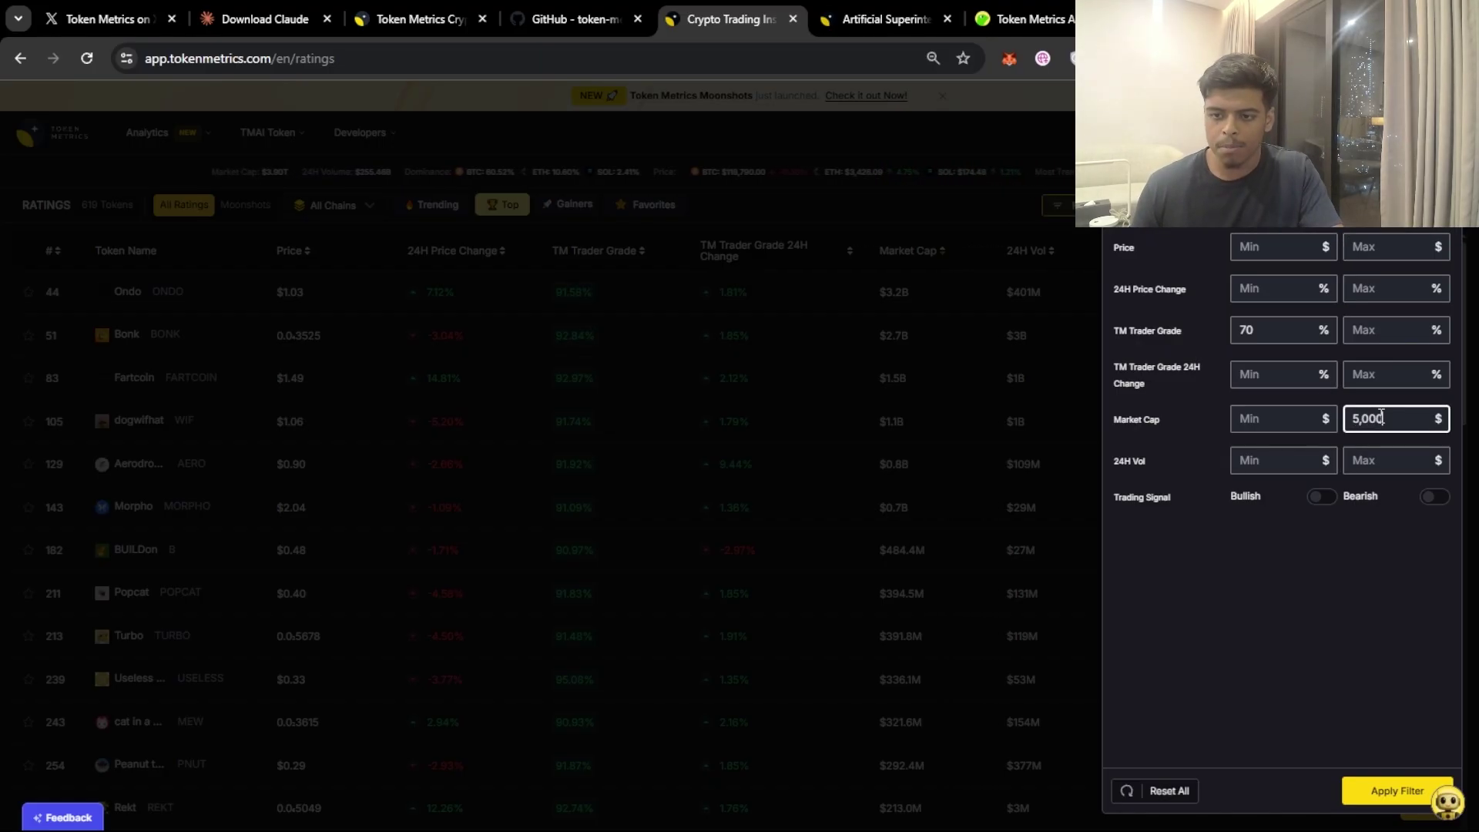
text(0)
click(1383, 790)
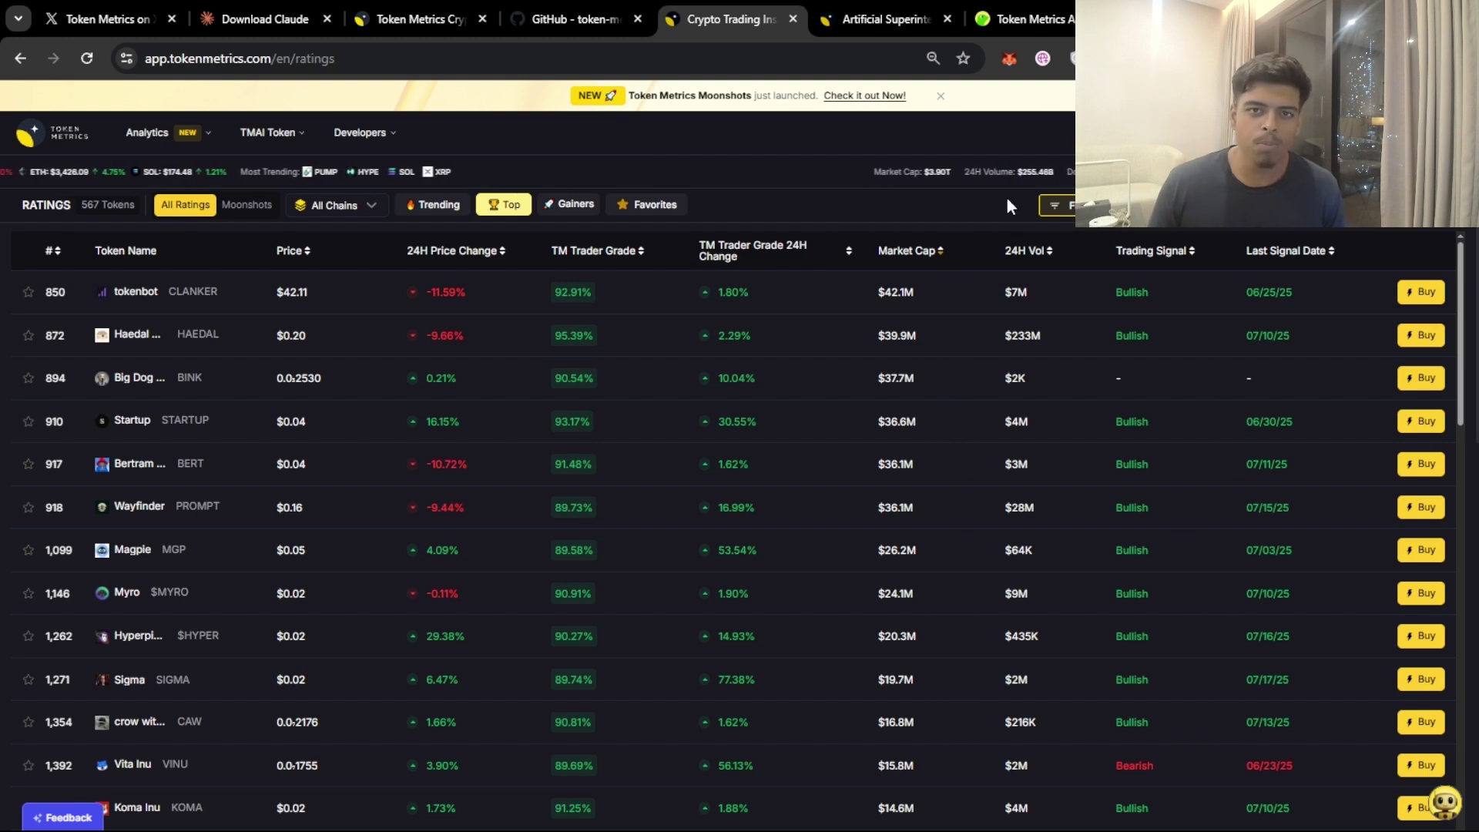
Scroll through the Free, Advanced, Premium and VIP API plans and show monthly pricing.
click(415, 21)
scroll(474, 283, up, 3)
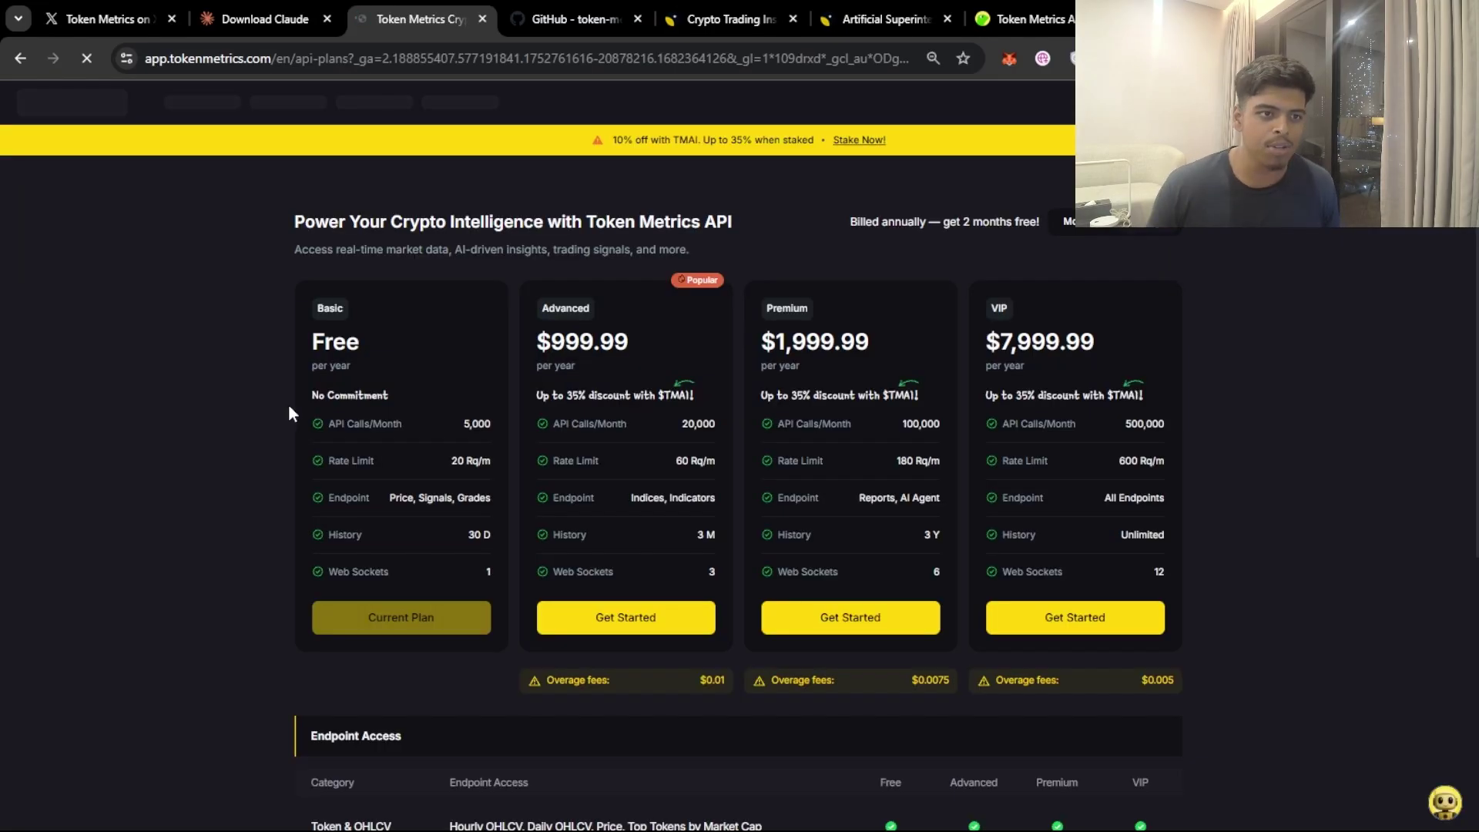
mouse_move(247, 91)
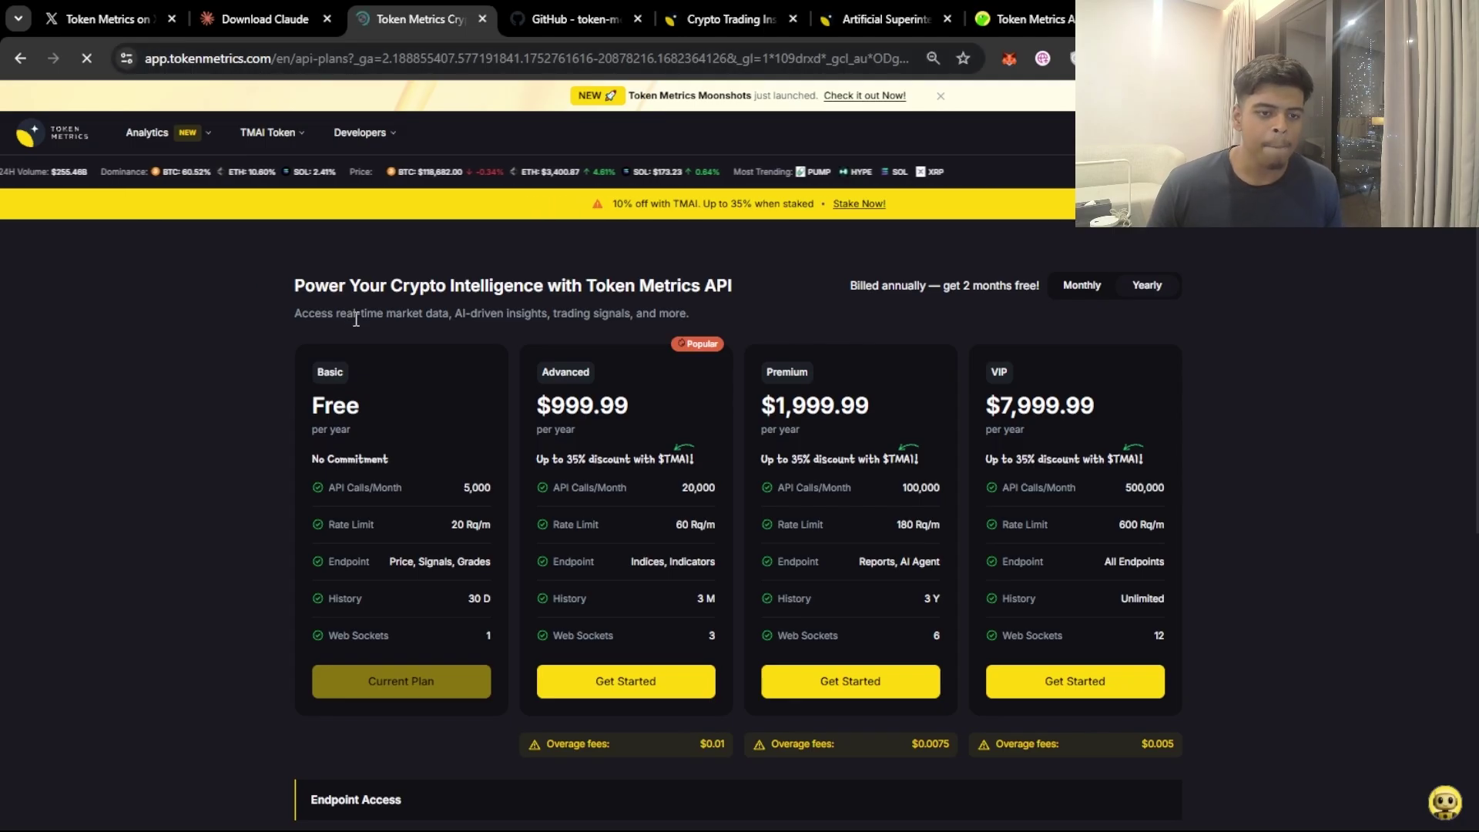
scroll(381, 462, down, 1)
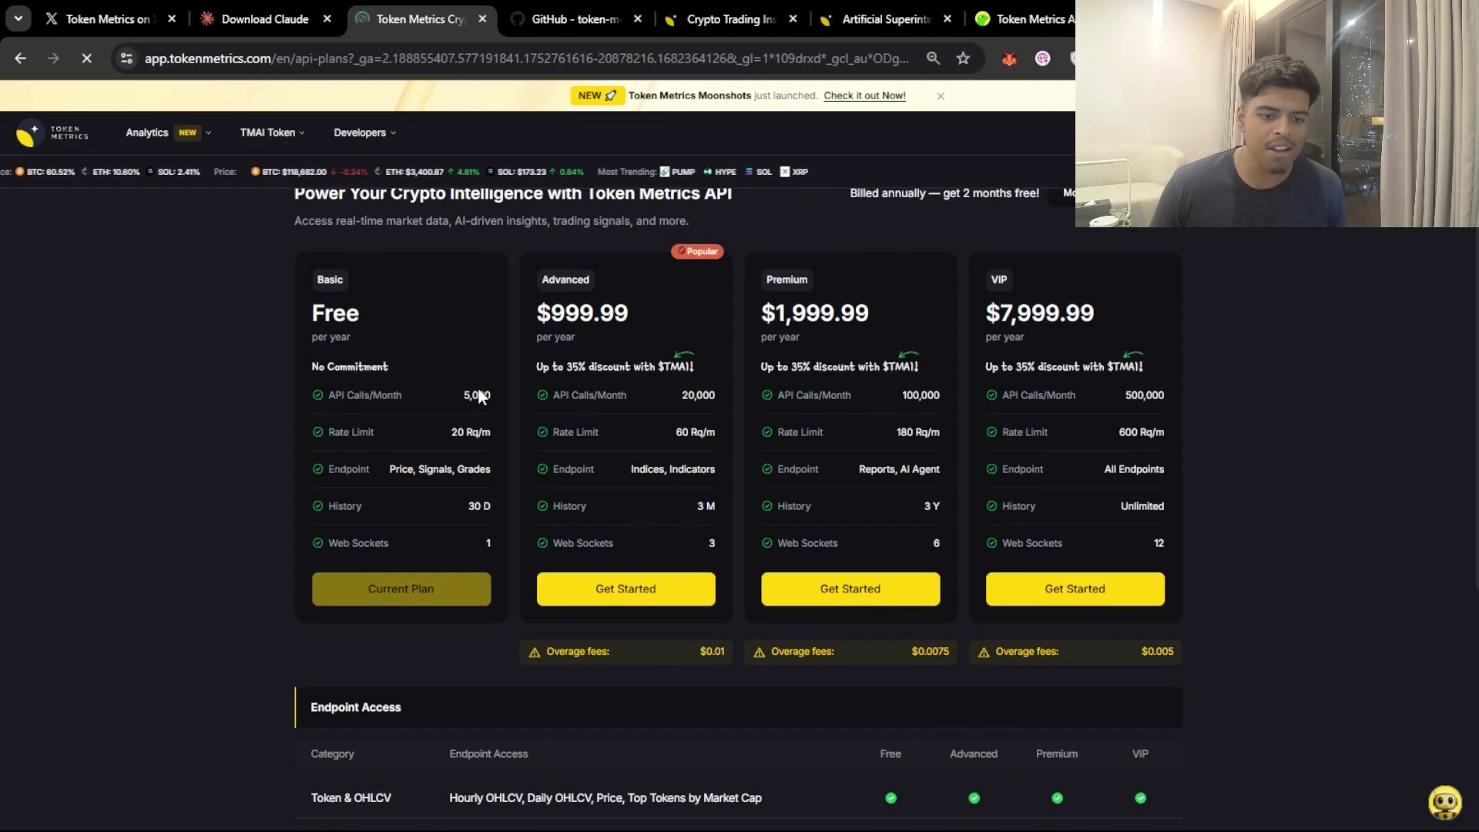
scroll(409, 516, down, 2)
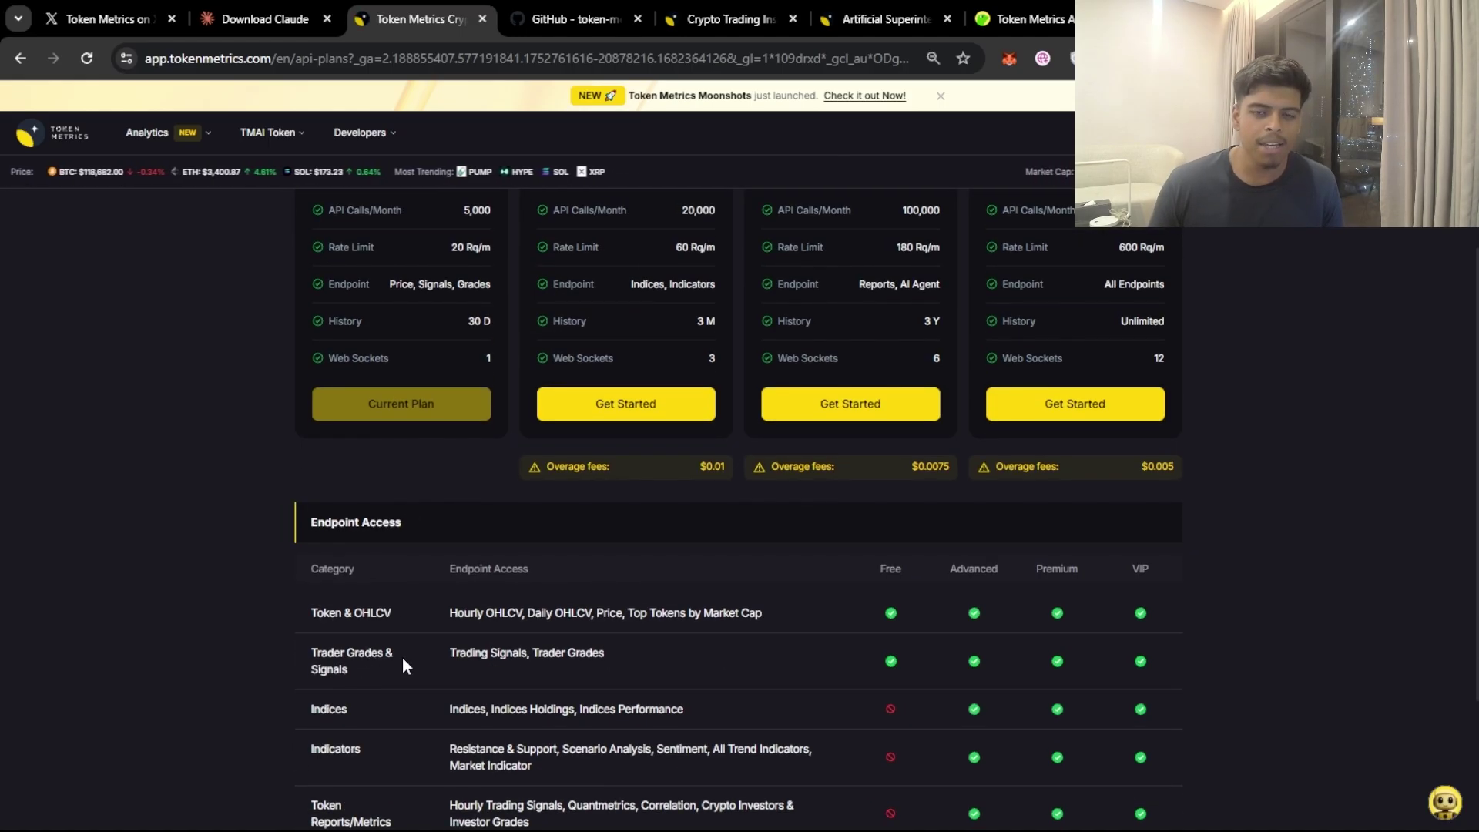
scroll(404, 665, up, 1)
scroll(403, 658, up, 1)
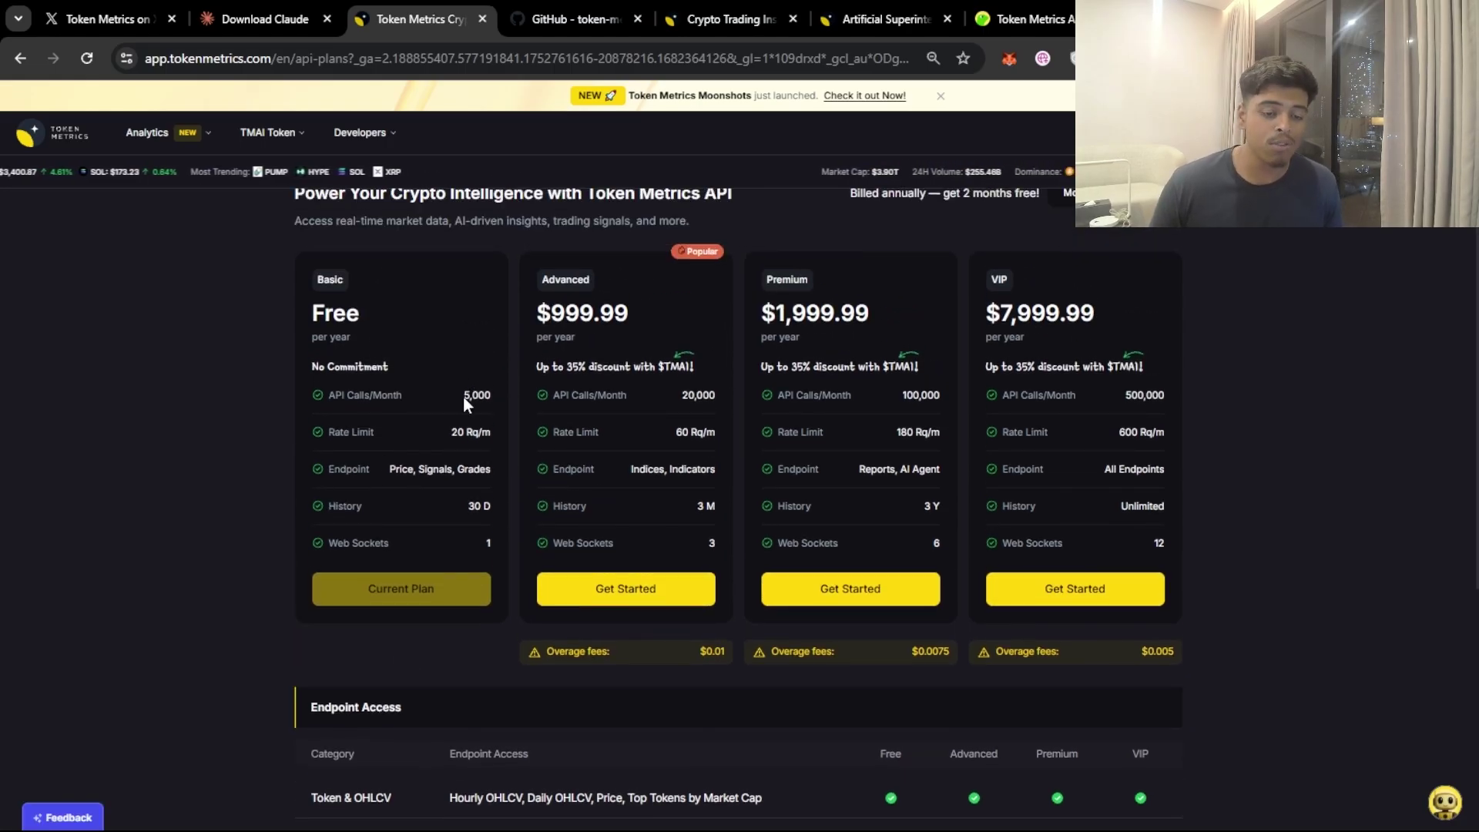
scroll(593, 380, up, 1)
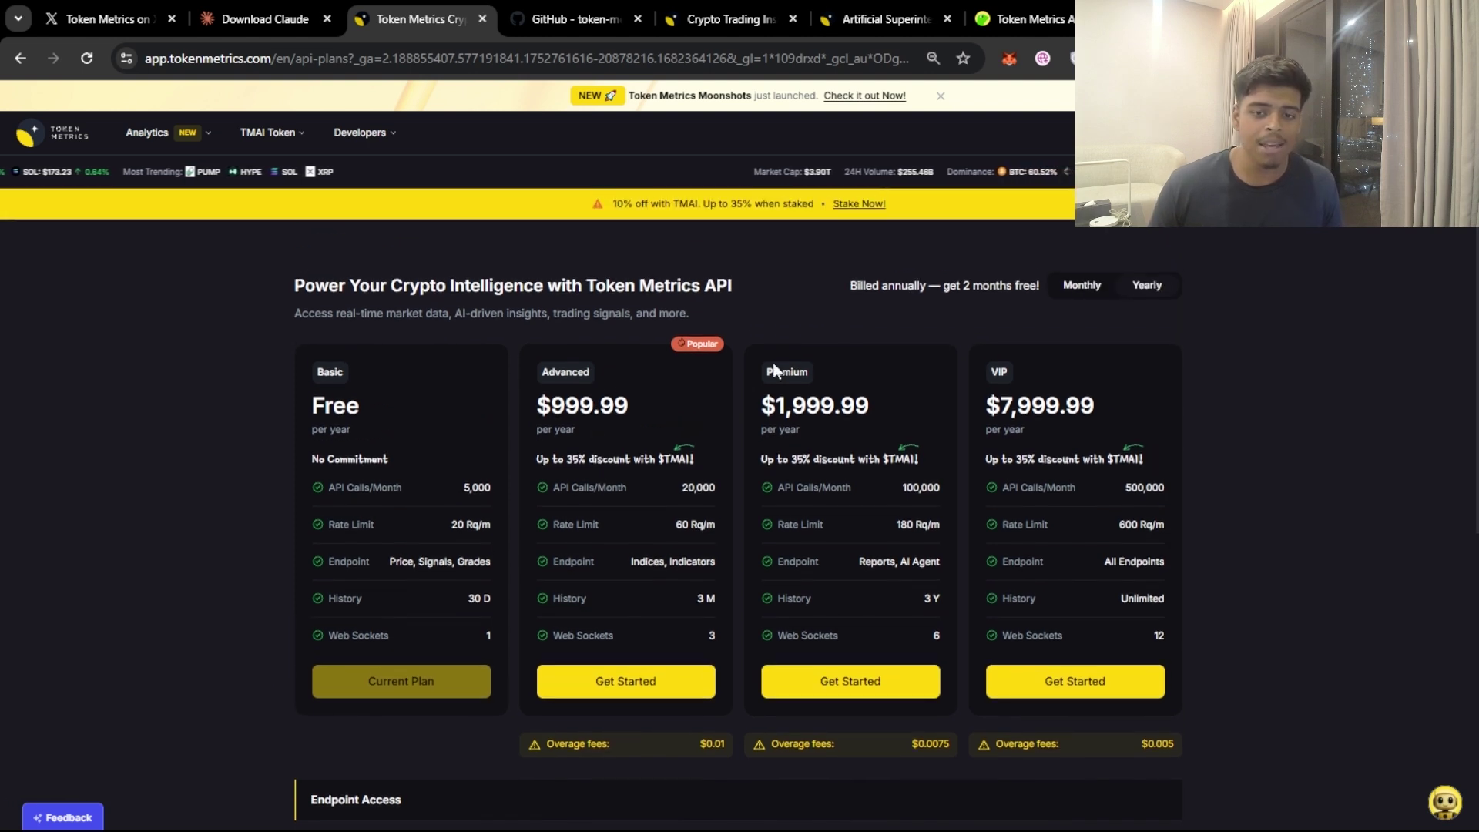
click(1077, 289)
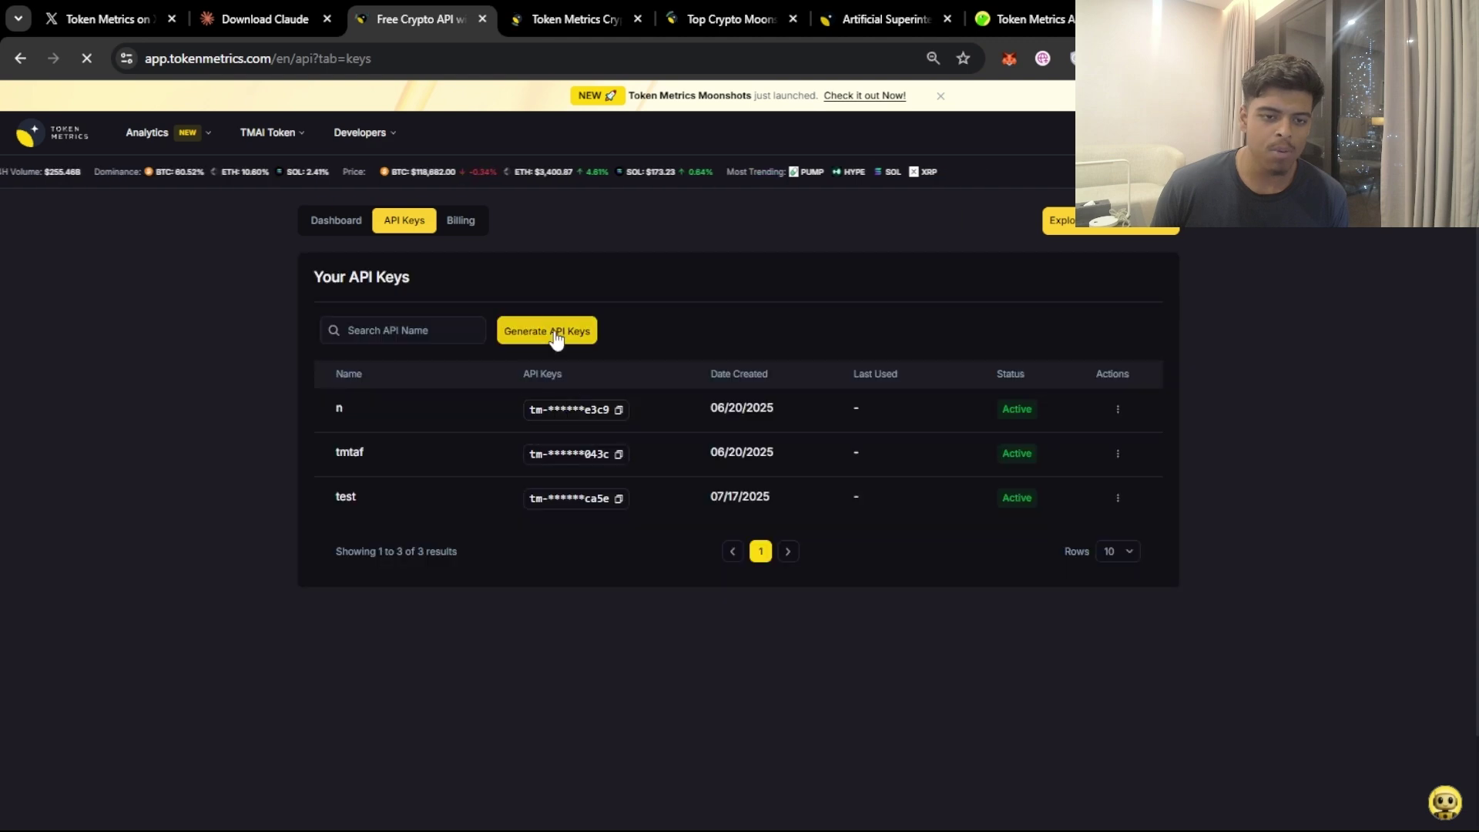
Generate an API key named 'testclaude' and copy its value to the clipboard.
click(556, 339)
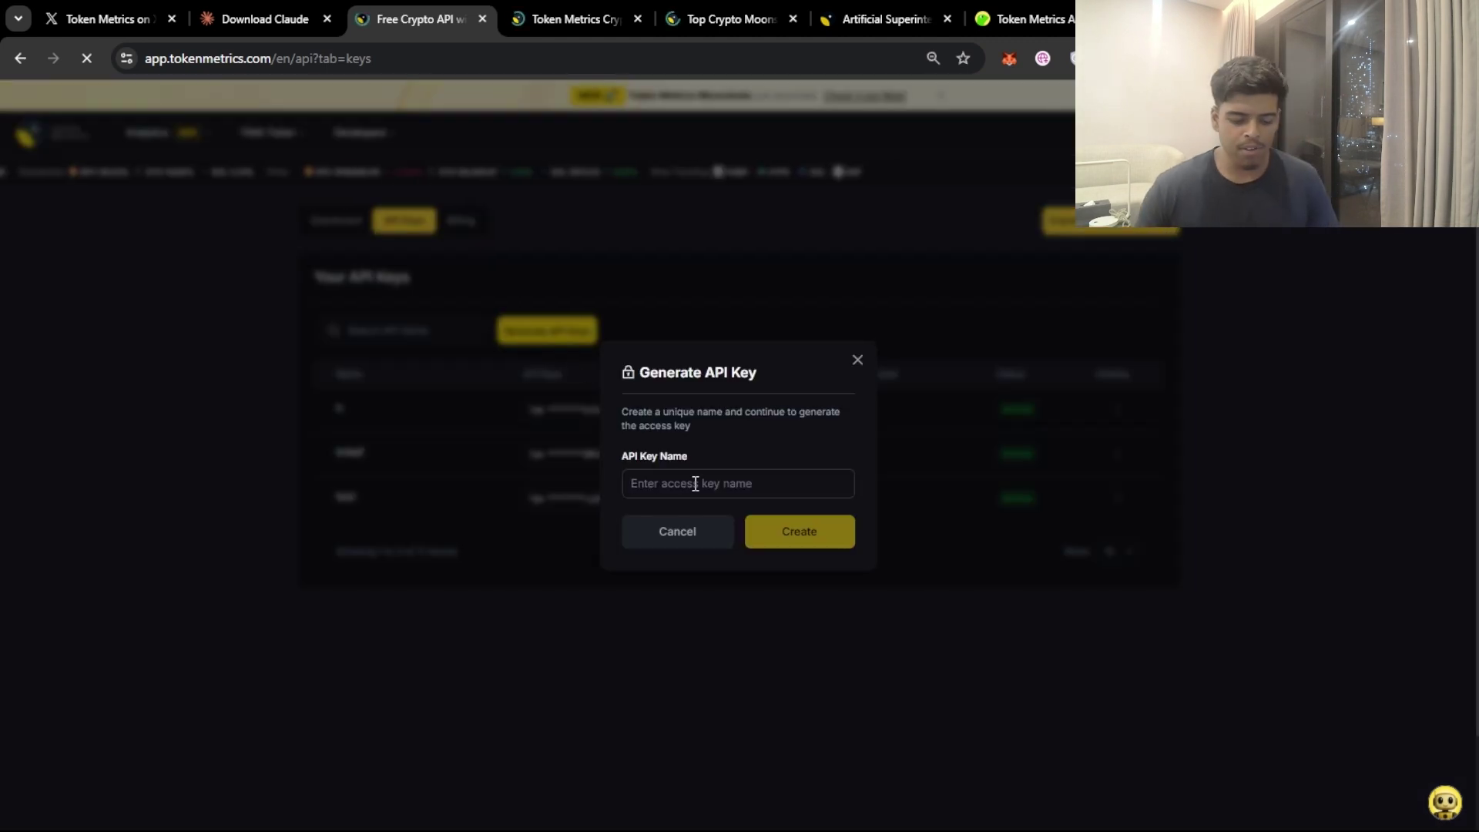
text(test)
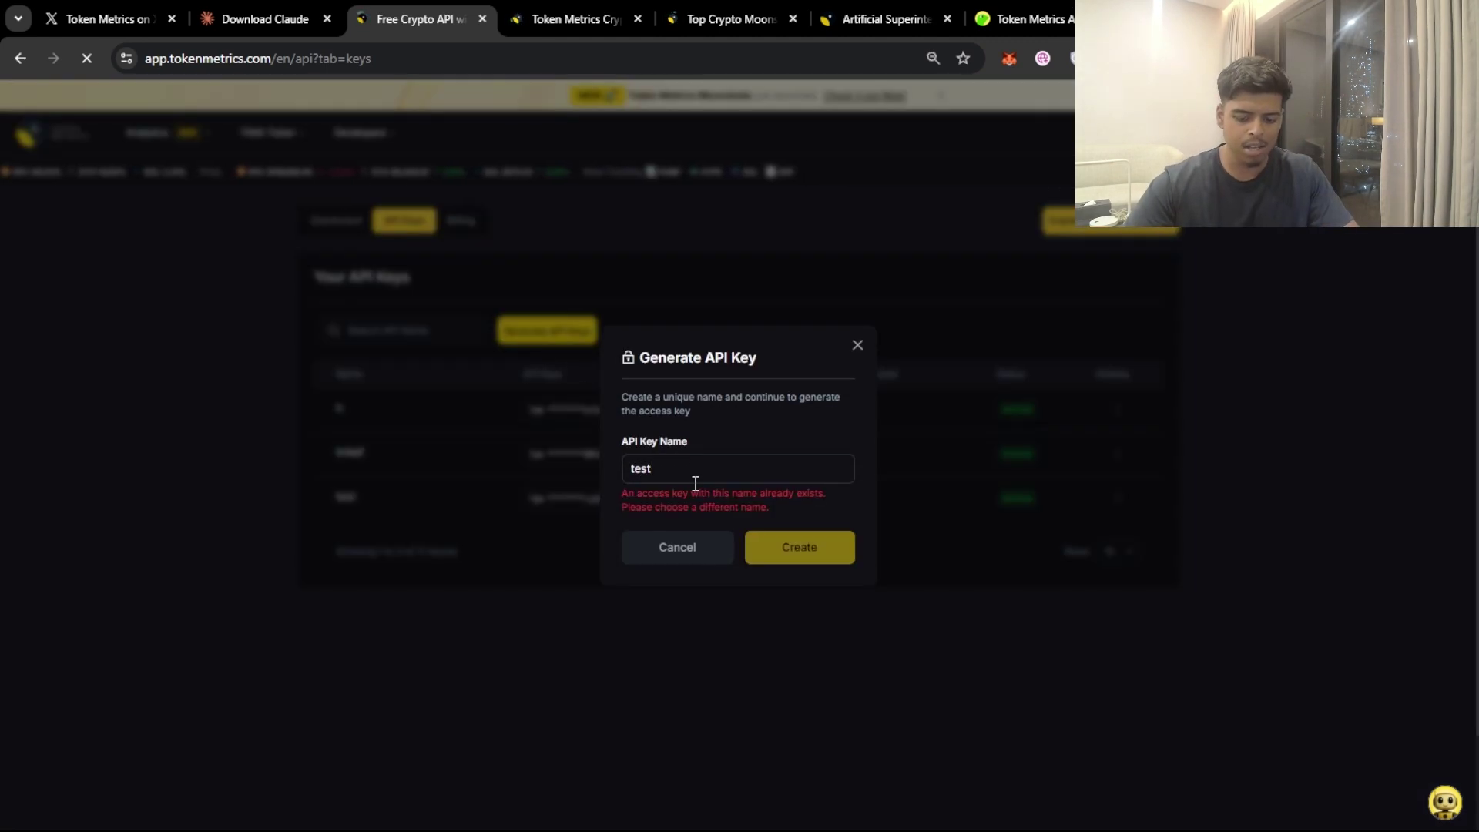
text(claude)
click(783, 534)
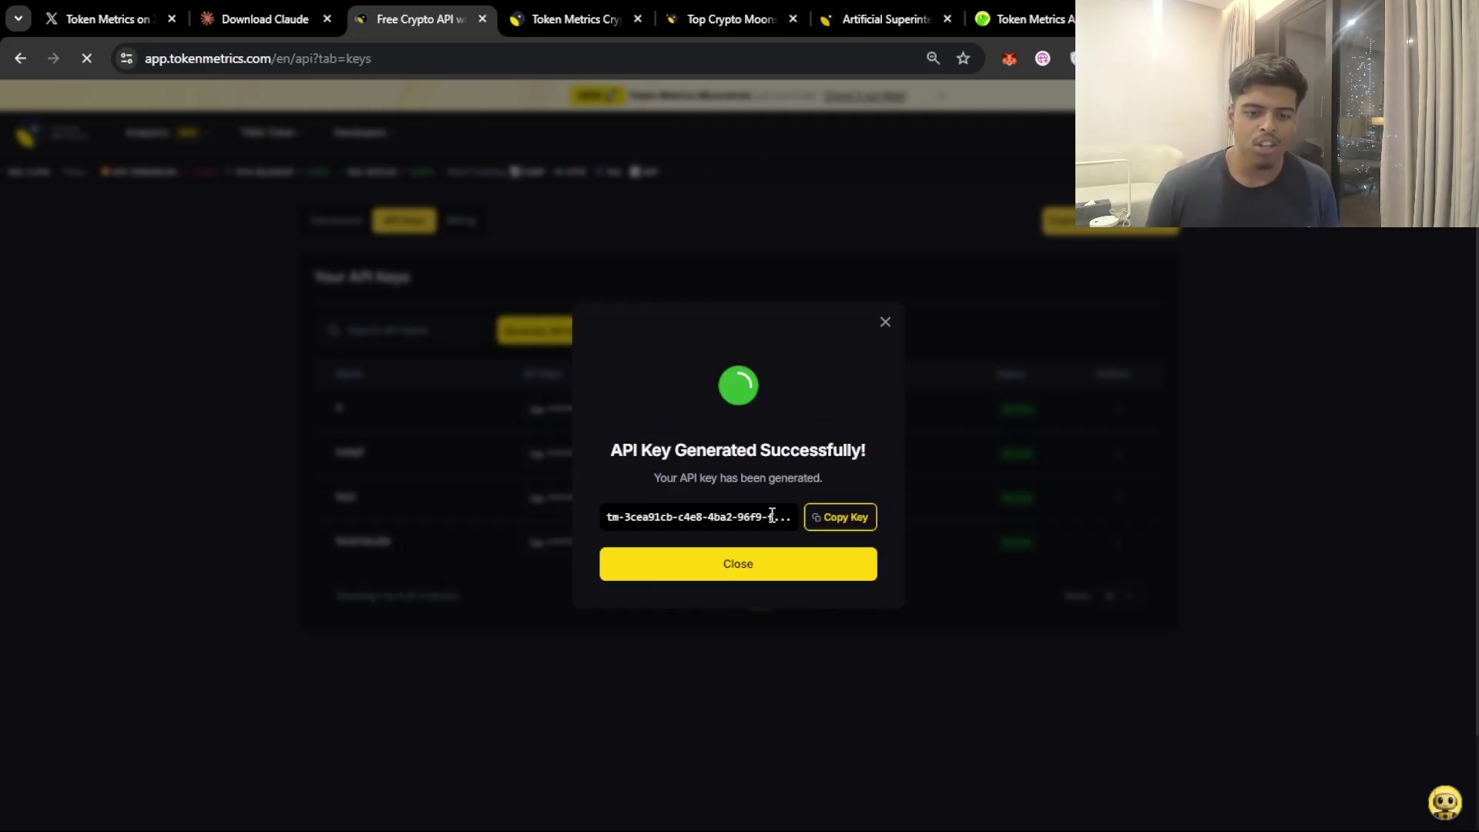
click(816, 517)
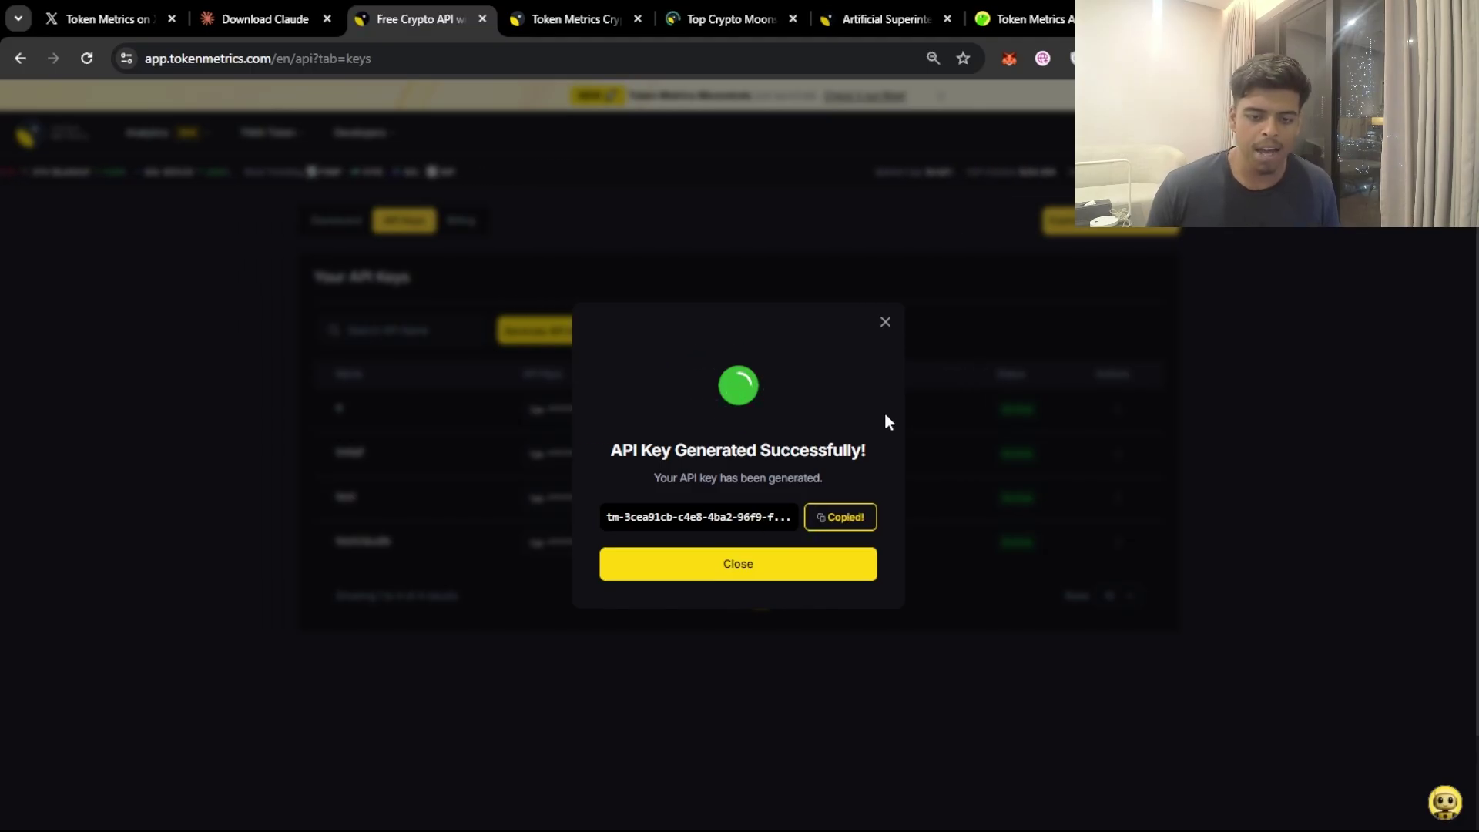
click(884, 324)
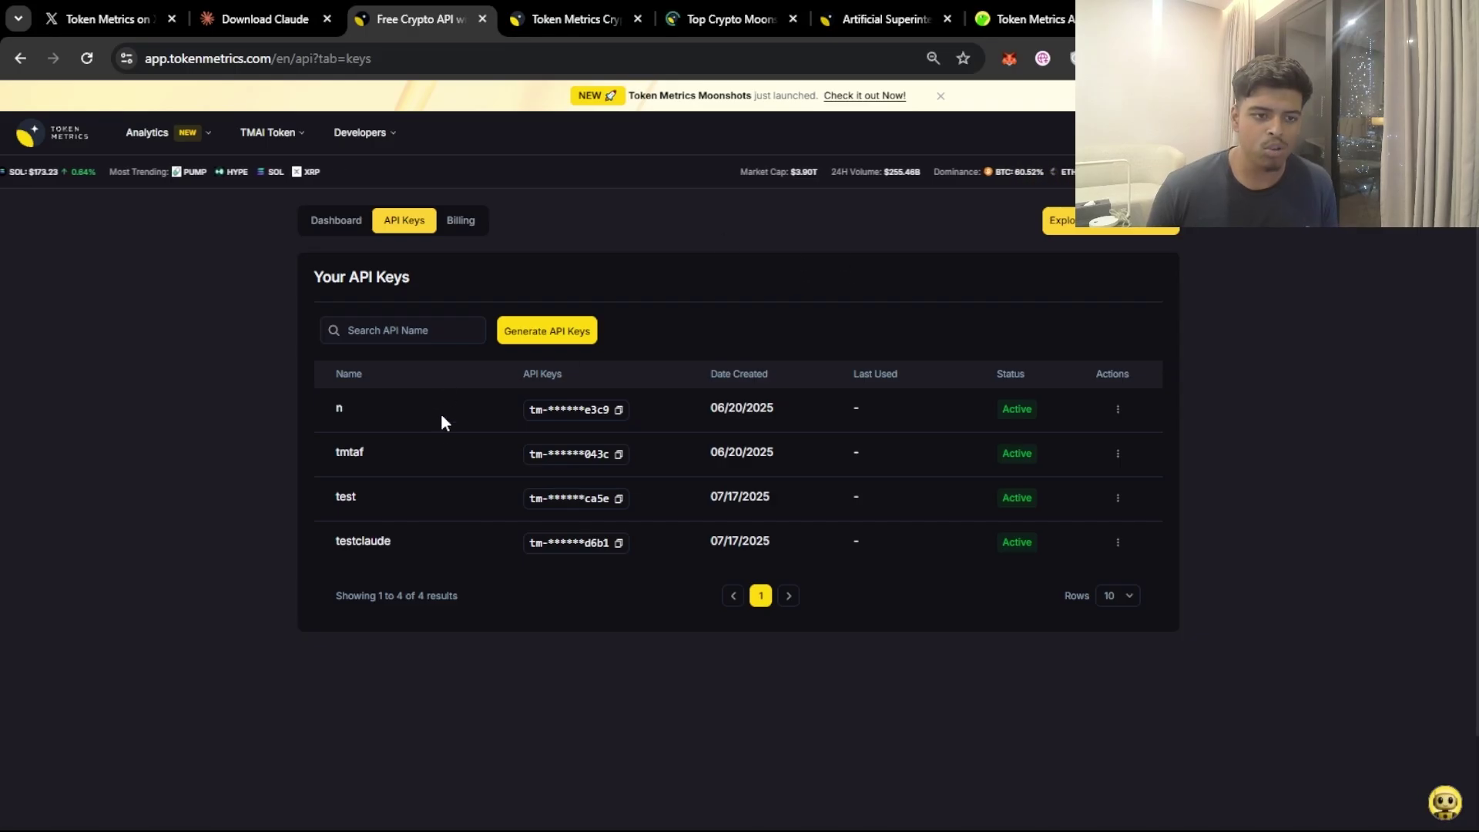
click(362, 134)
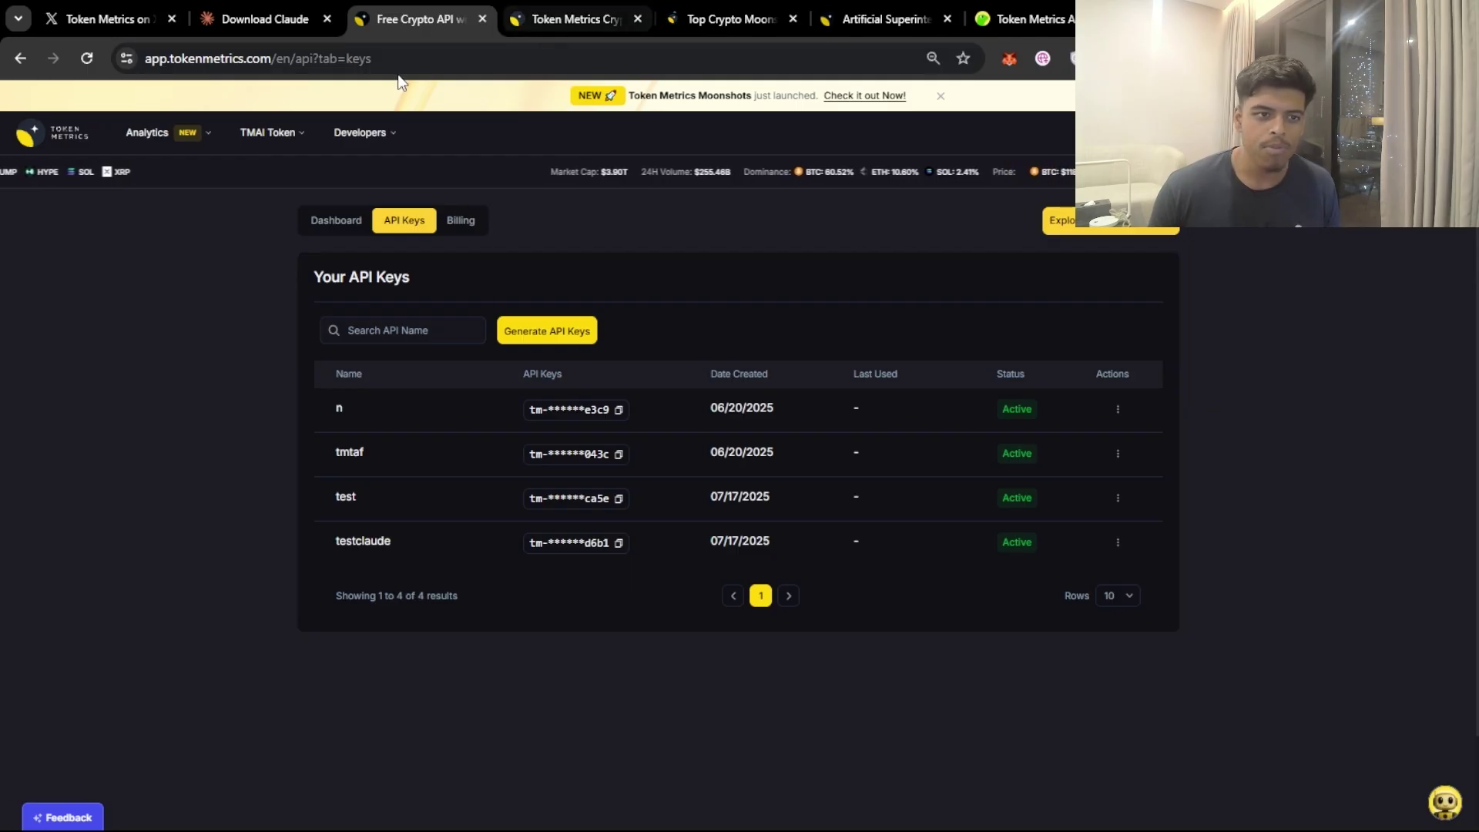
Scroll the Token Metrics API page to Integrations and follow the Claude AI card's Learn More link.
click(603, 28)
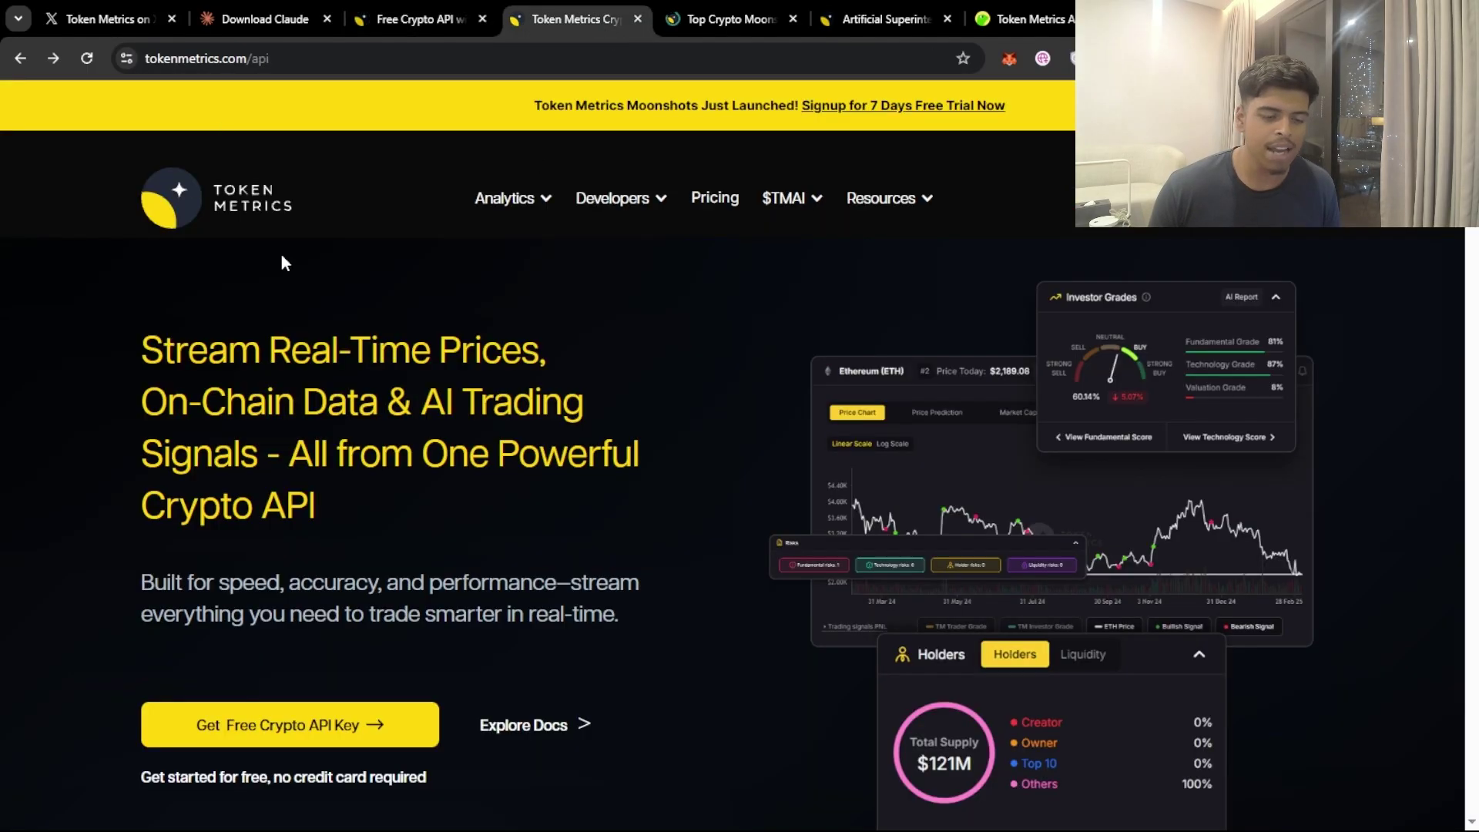
scroll(539, 410, down, 3)
scroll(538, 411, down, 10)
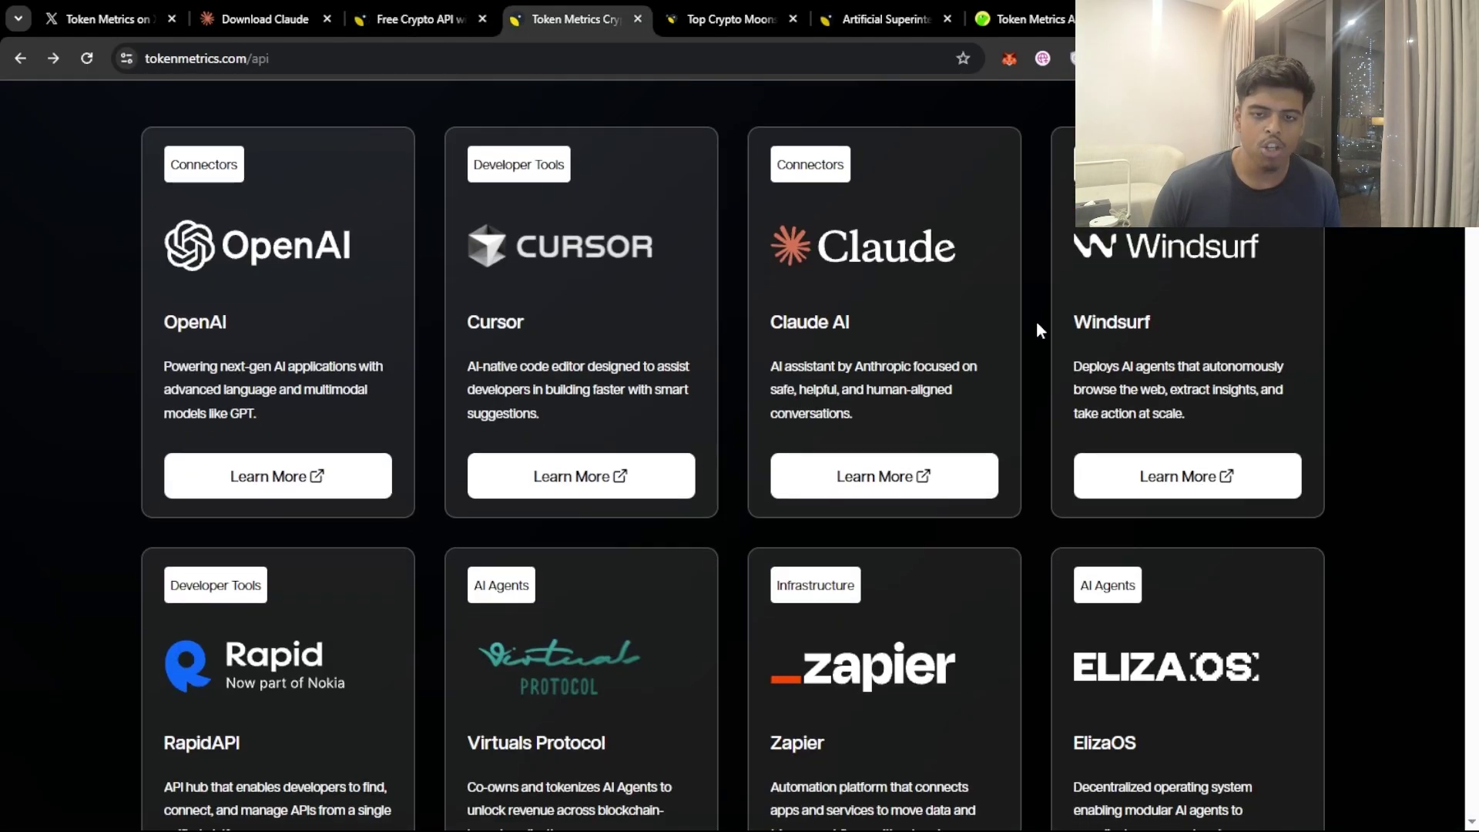
scroll(902, 578, up, 1)
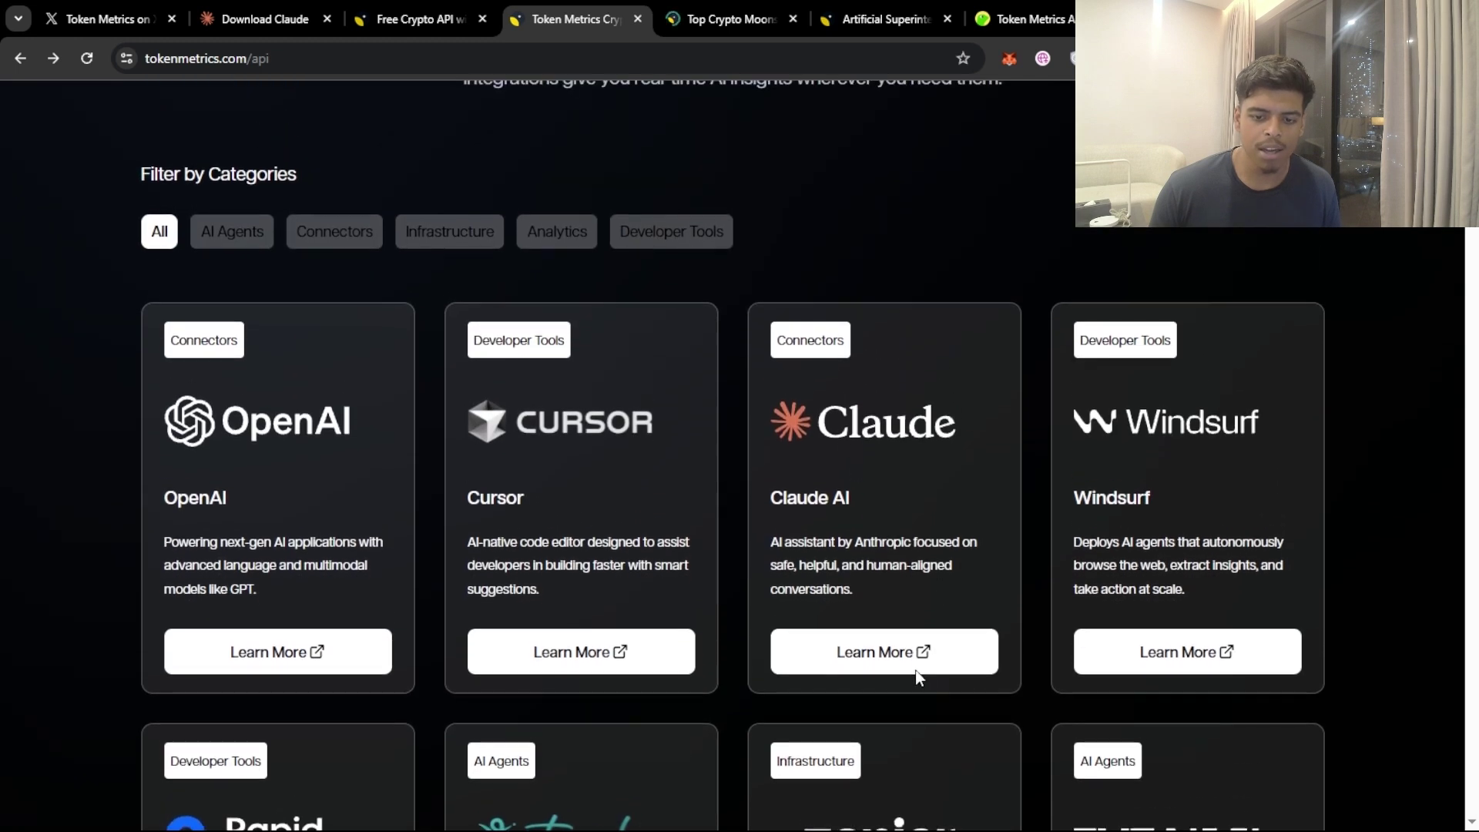
click(823, 675)
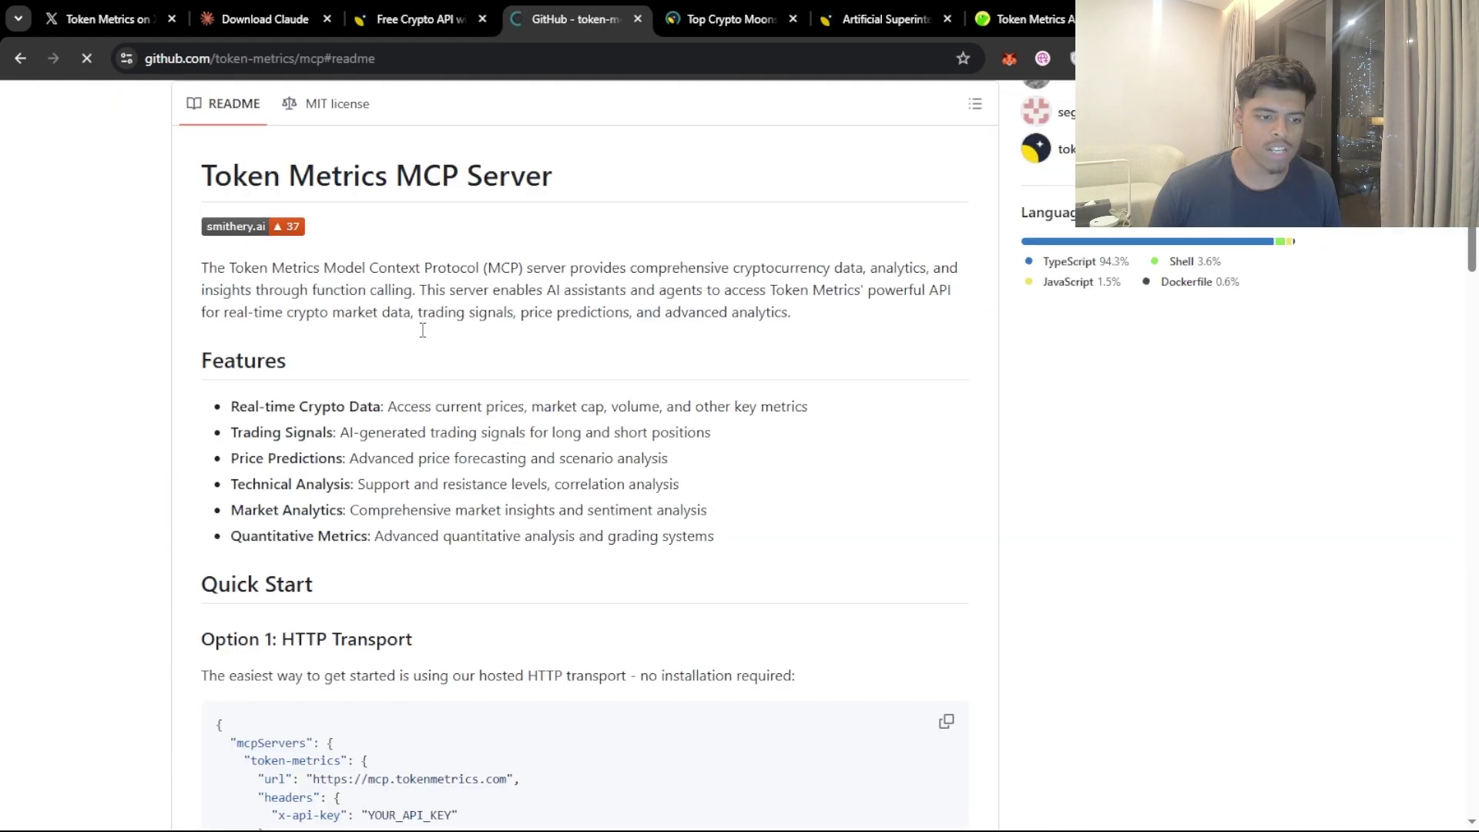
Select the full Option 1 HTTP Transport JSON block in the README's Quick Start.
scroll(162, 313, up, 10)
scroll(163, 314, up, 1)
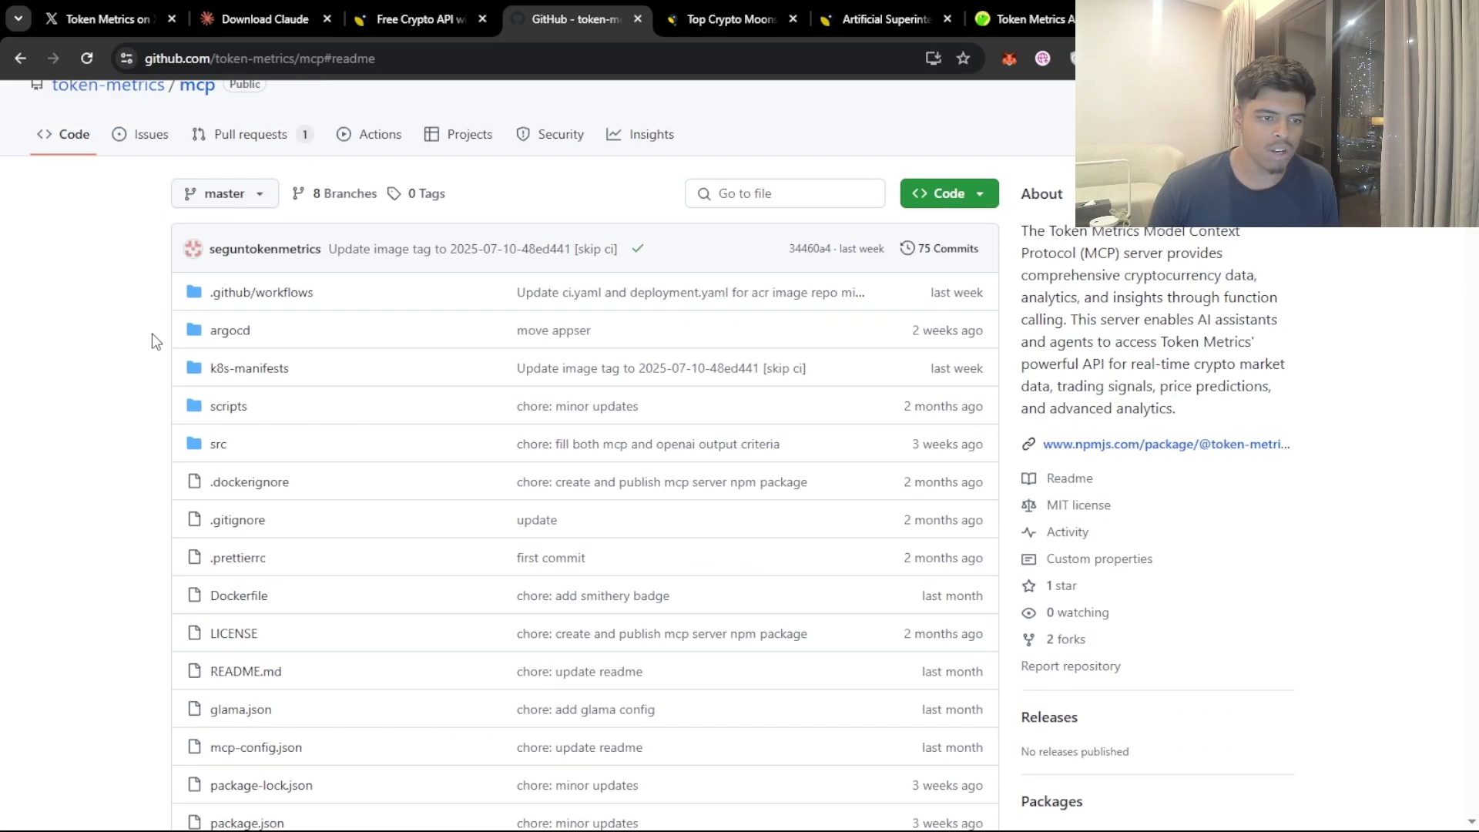
scroll(146, 313, up, 2)
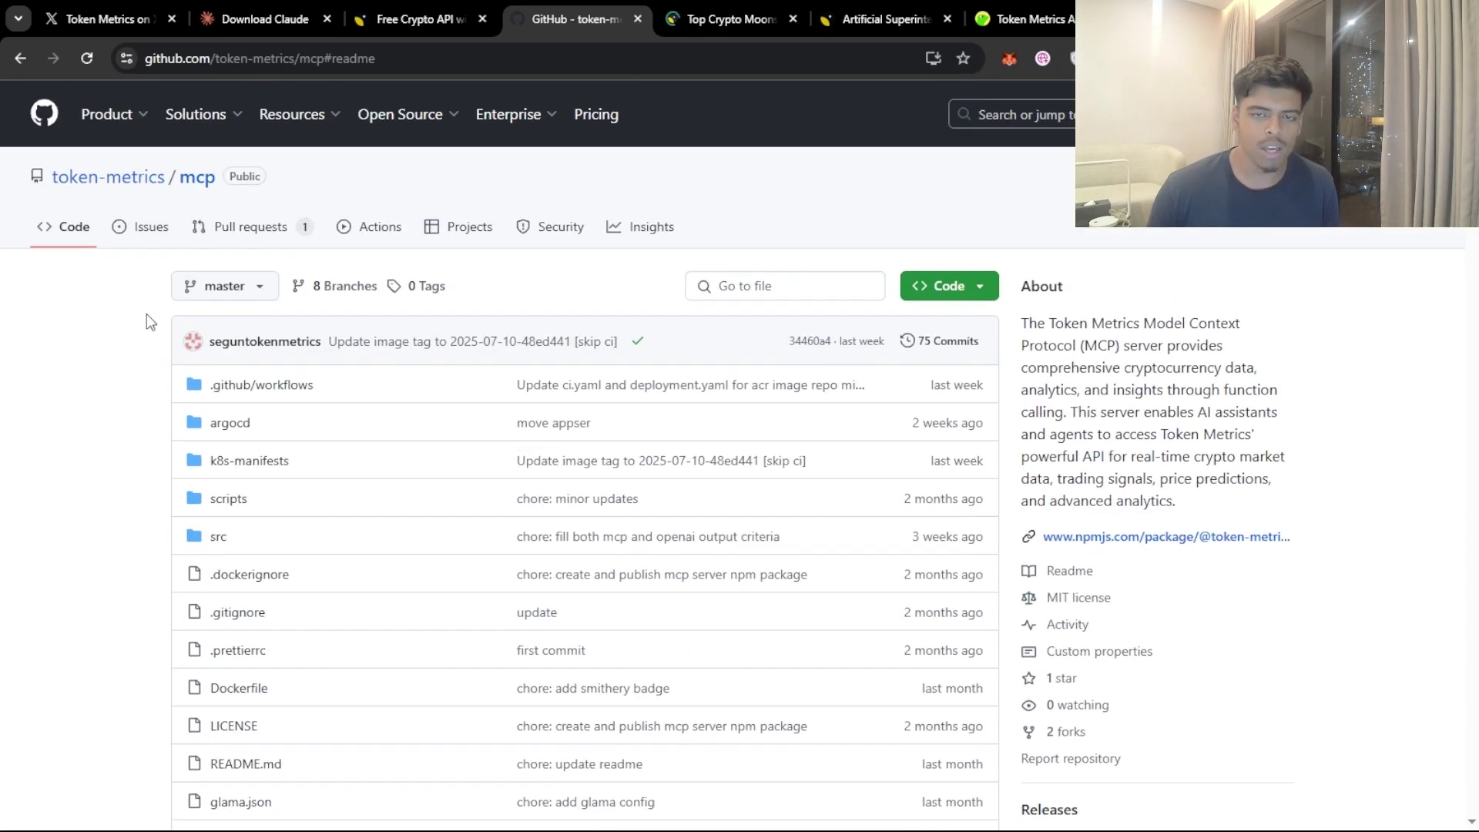
scroll(162, 327, down, 5)
scroll(155, 327, down, 13)
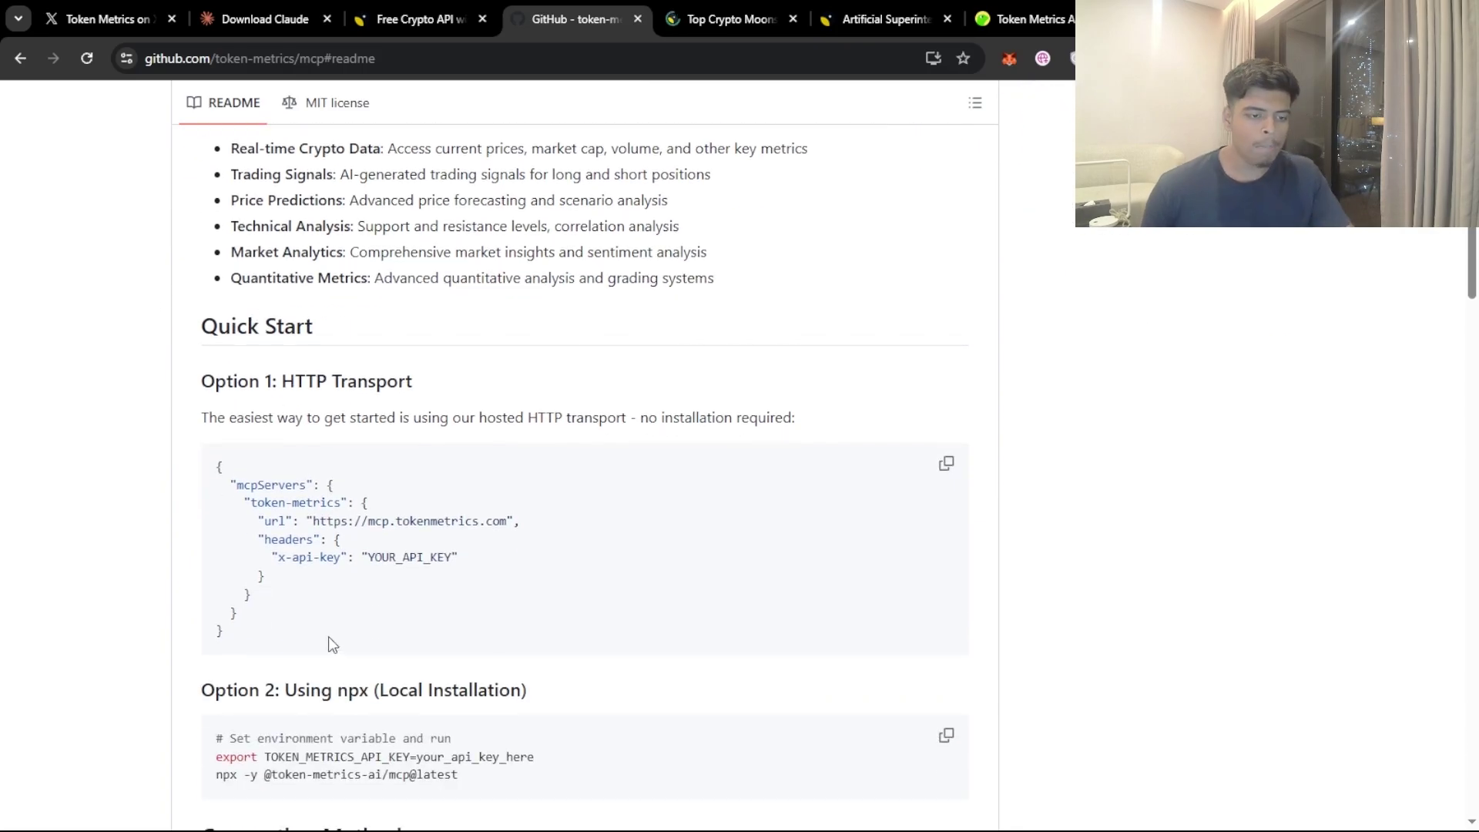
mouse_move(328, 636)
mouse_down()
mouse_move(220, 557)
mouse_move(222, 484)
mouse_up()
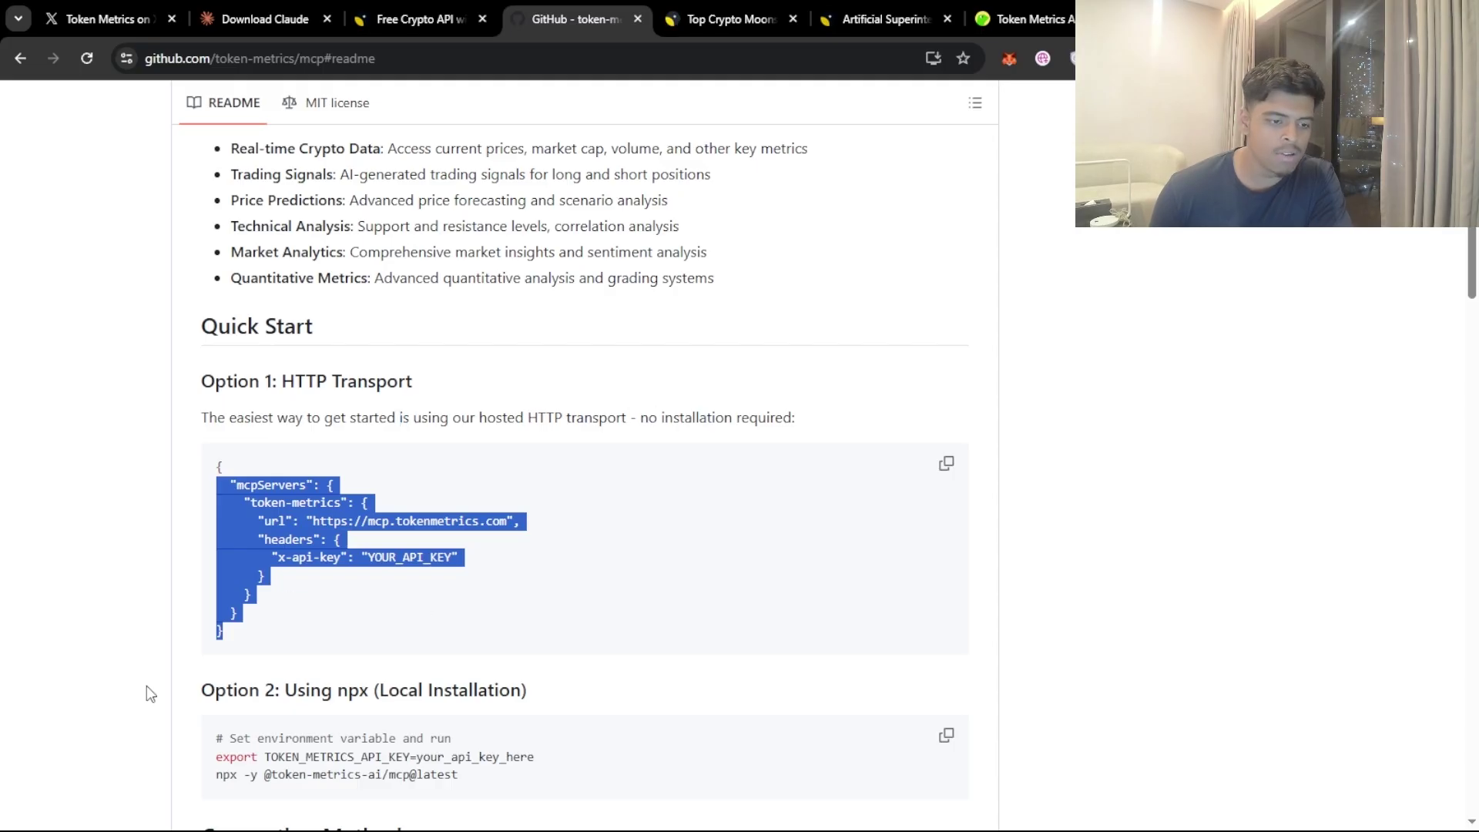
click(235, 632)
drag(235, 632, 220, 465)
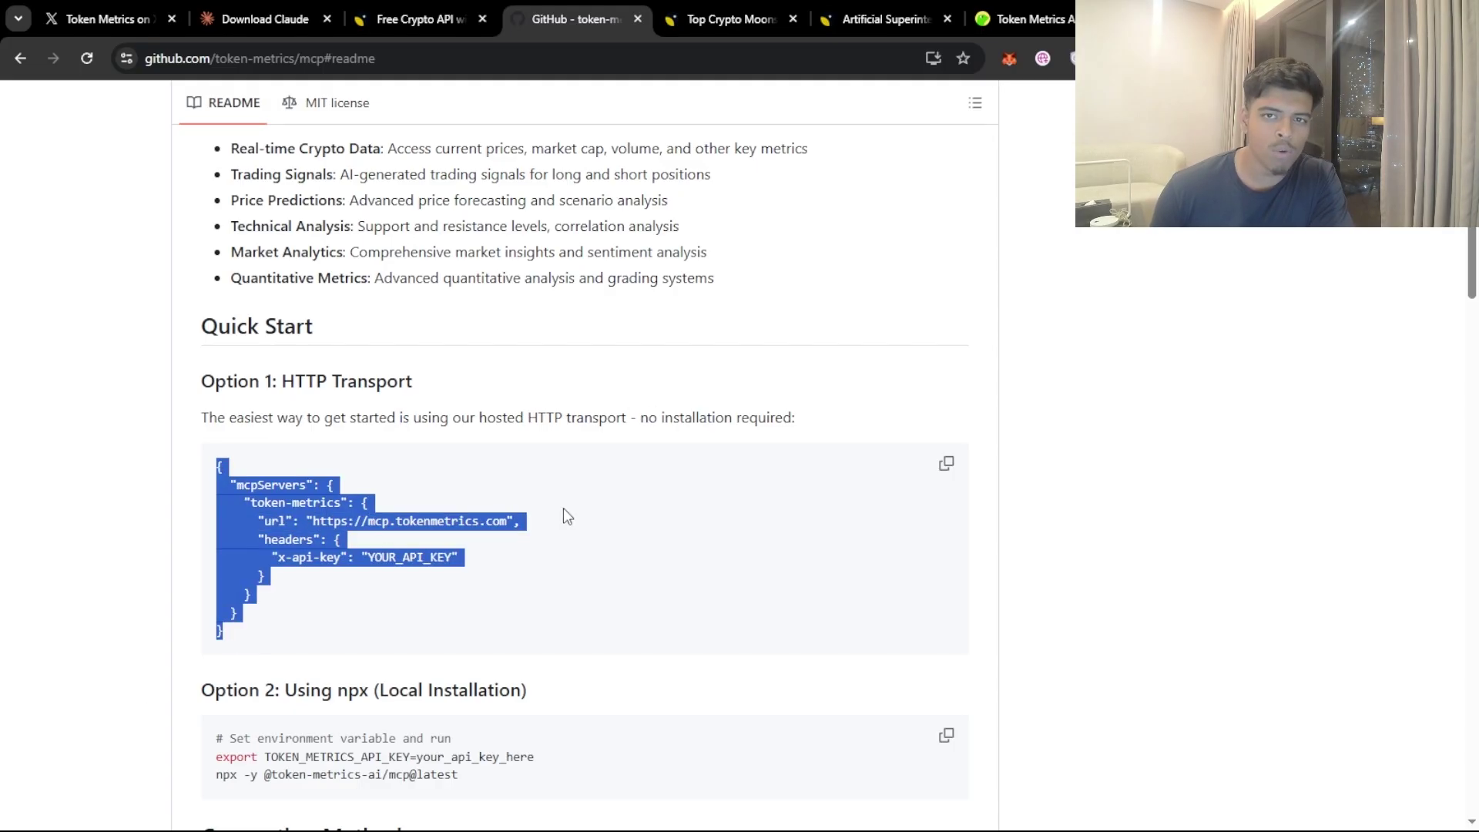
Bring Claude Desktop forward and review the pasted Token Metrics MCP JSON config in the chat.
key(alt+Tab)
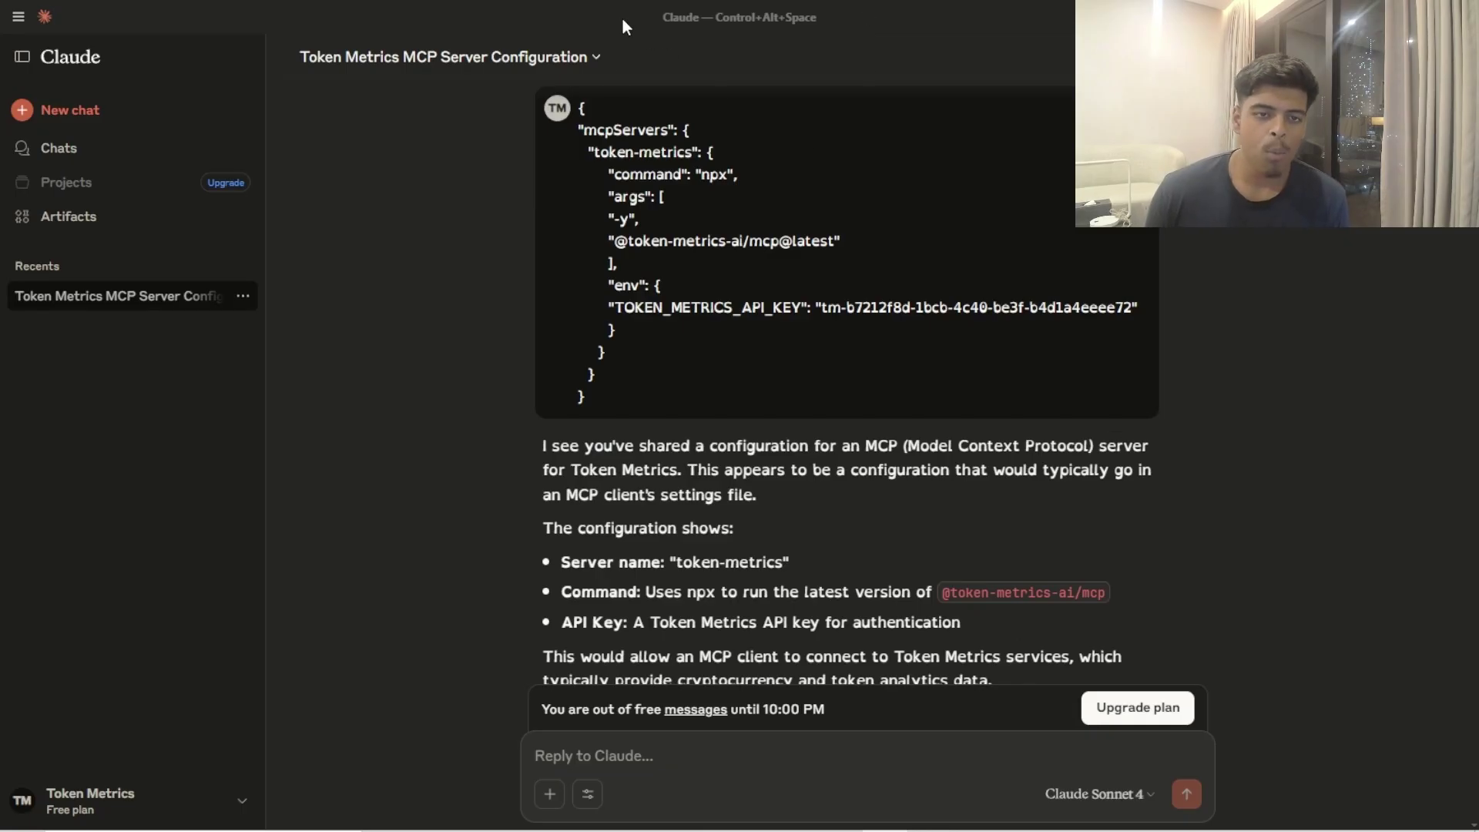
mouse_move(579, 107)
mouse_down()
mouse_move(724, 243)
mouse_move(721, 393)
mouse_up()
mouse_move(640, 11)
mouse_down()
mouse_move(1082, 330)
mouse_move(1086, 112)
mouse_up()
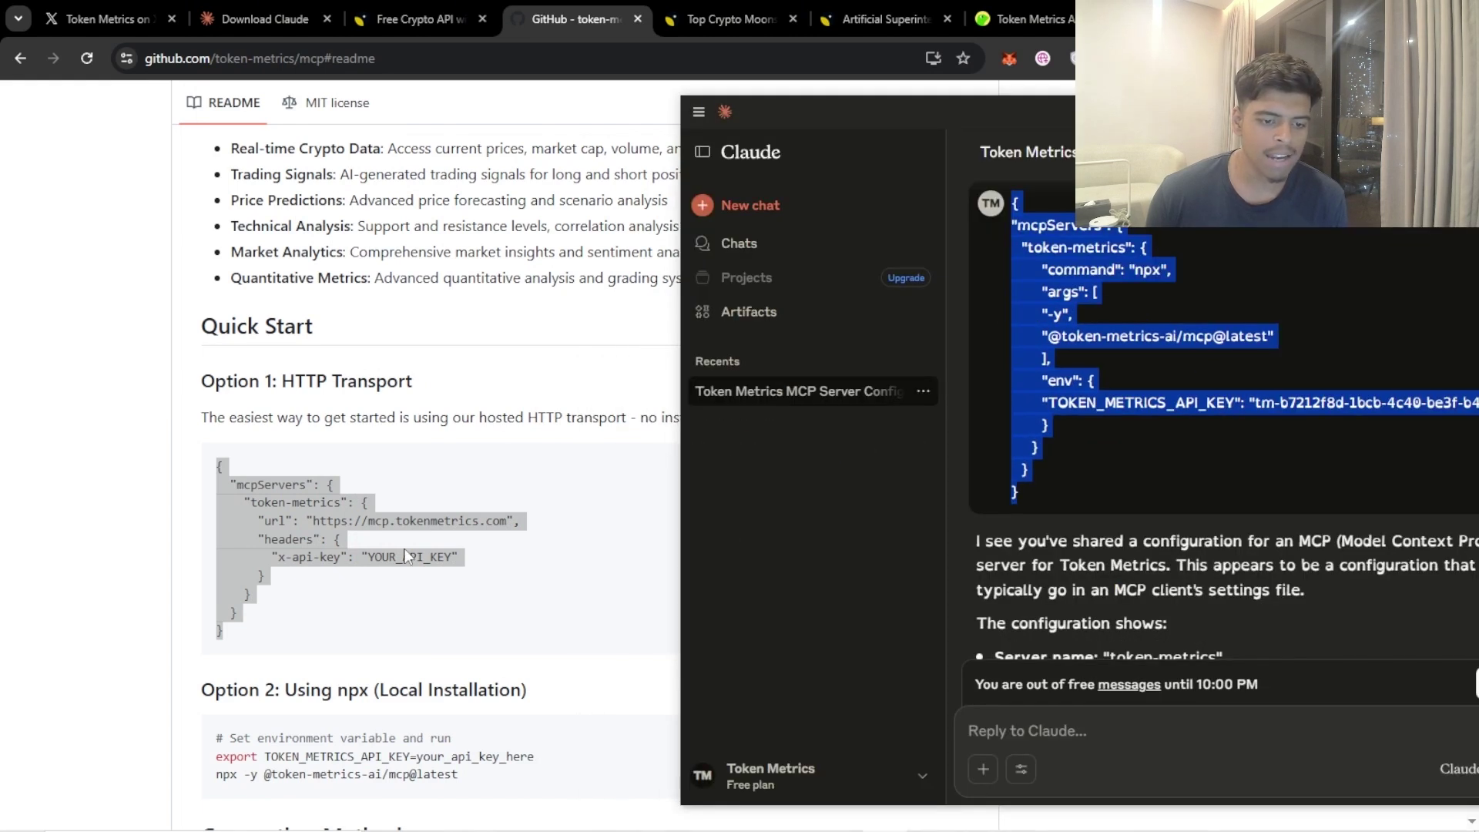
double_click(875, 121)
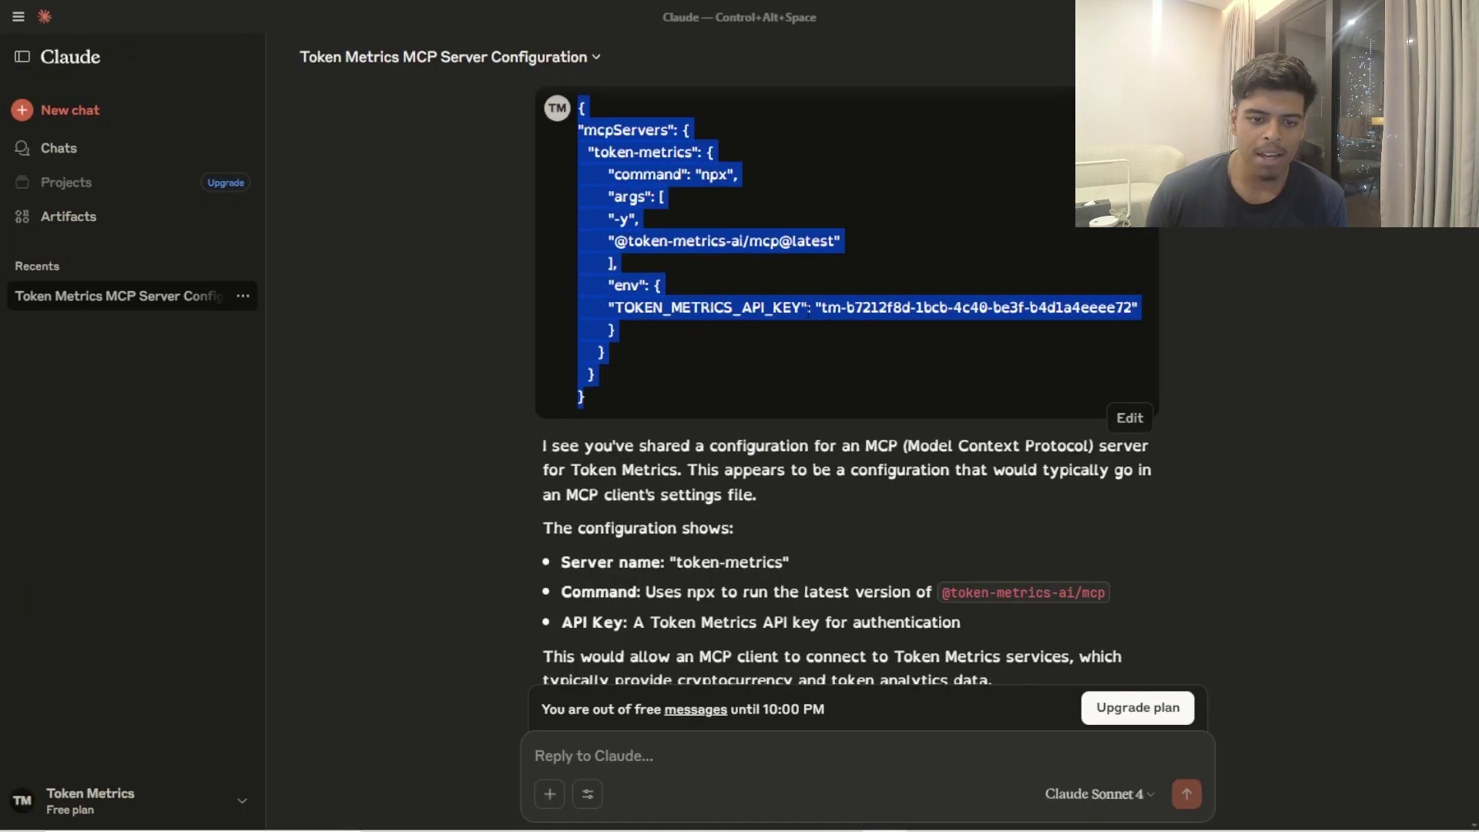
click(696, 390)
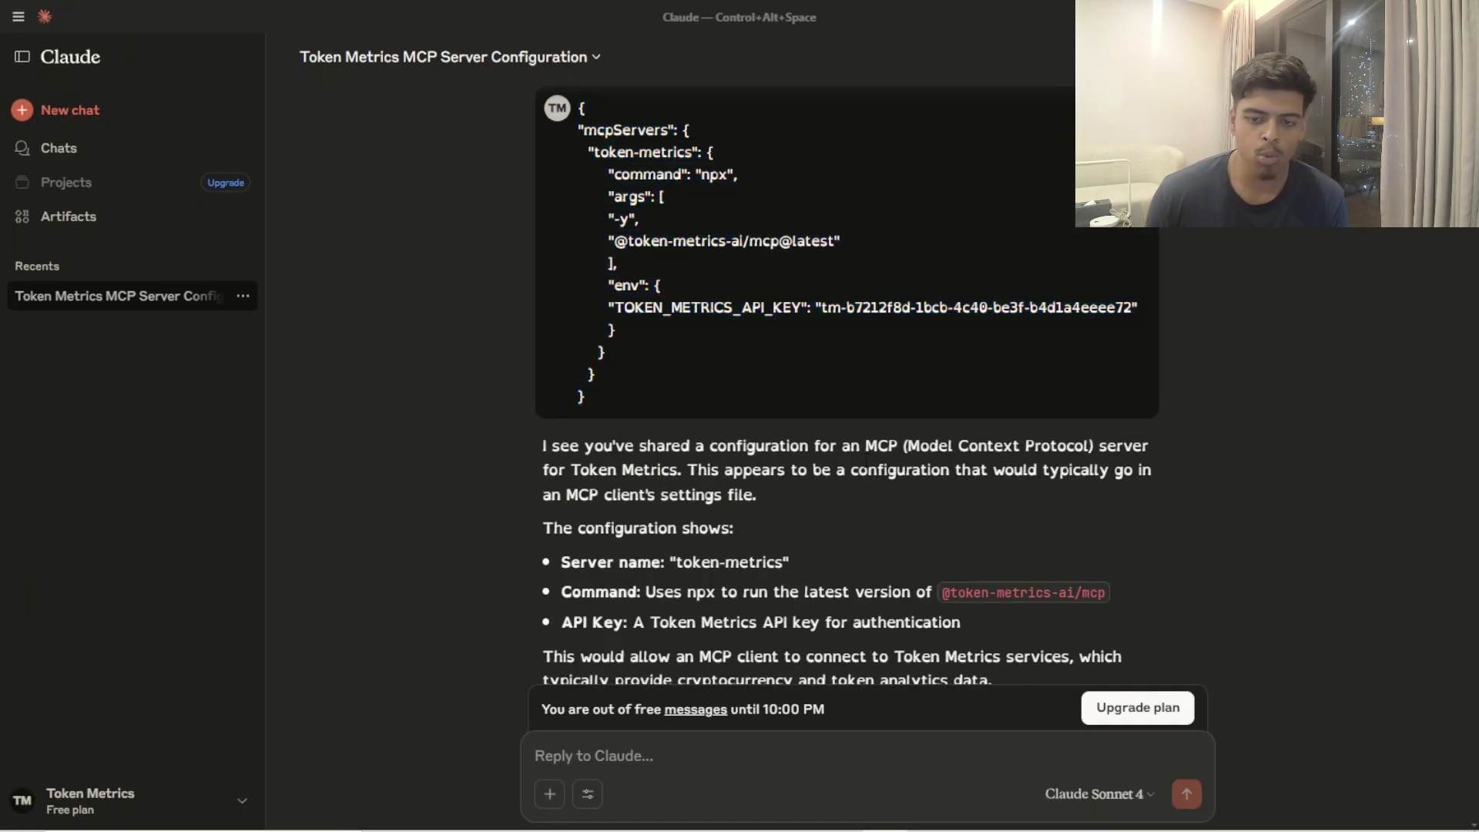
Open the generated Token Metrics Trading Bot code artifact further down the chat.
scroll(821, 419, down, 2)
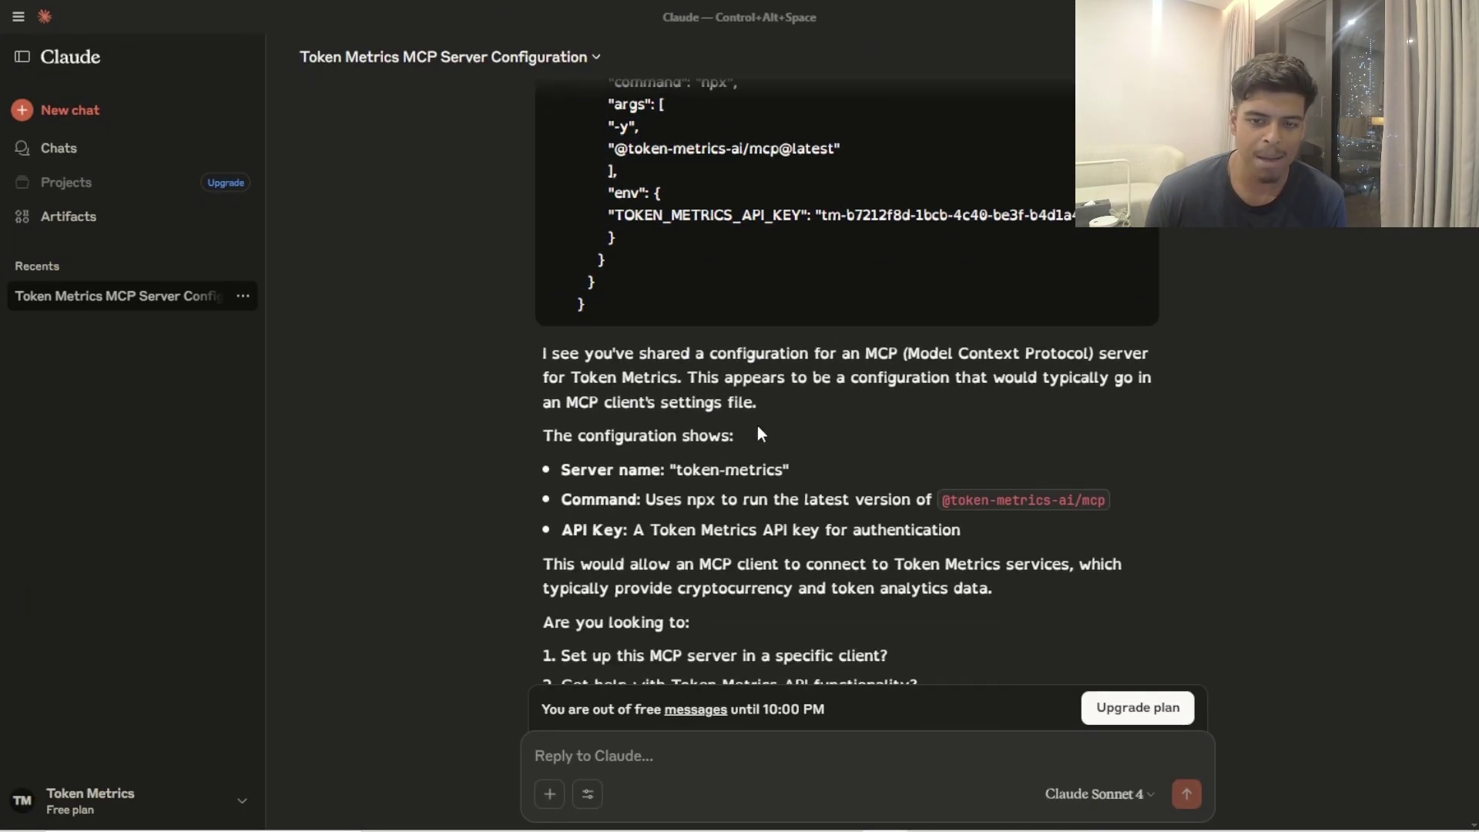
scroll(855, 398, down, 7)
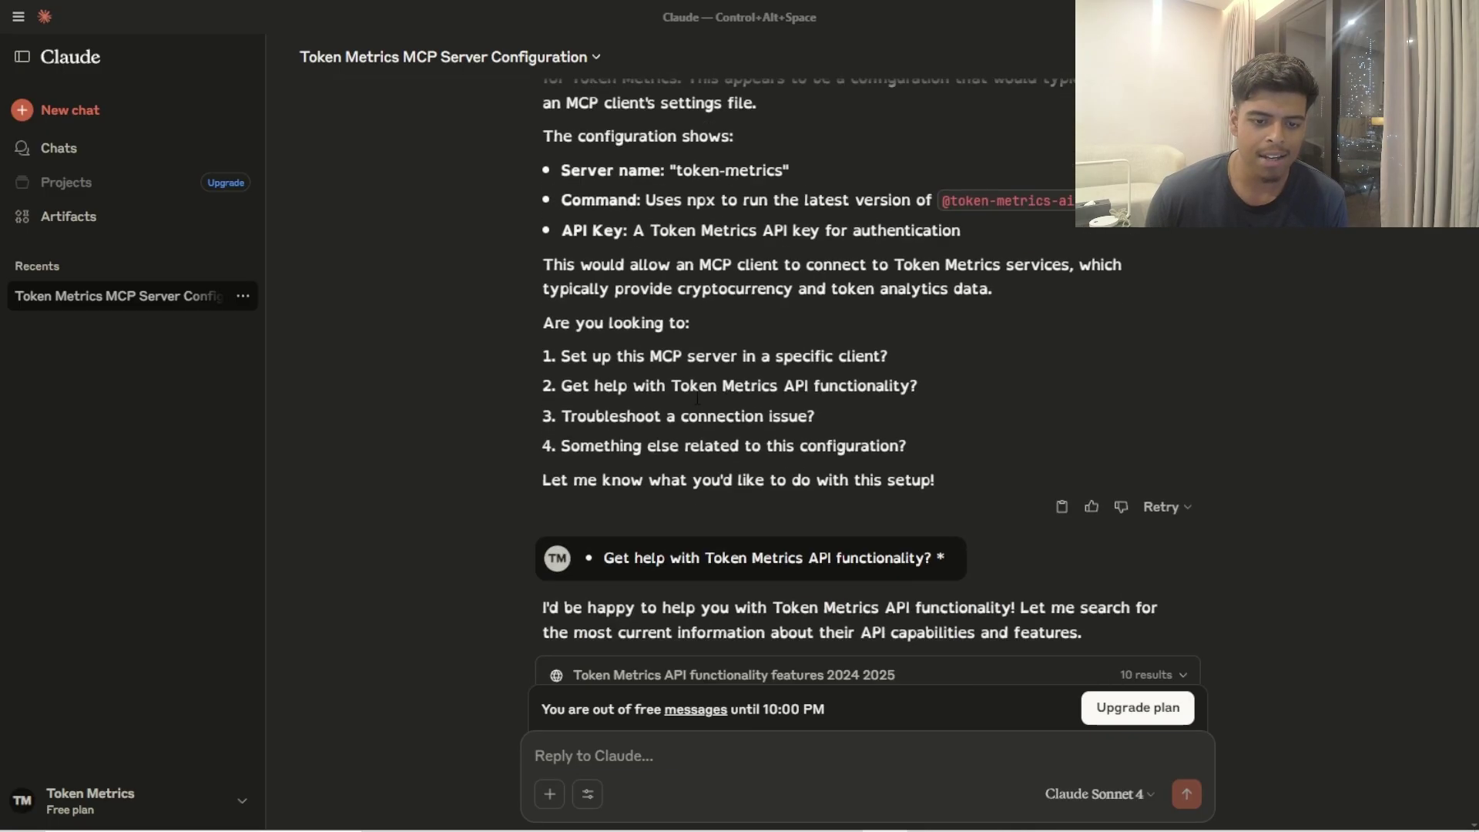
scroll(684, 391, down, 3)
scroll(685, 392, up, 1)
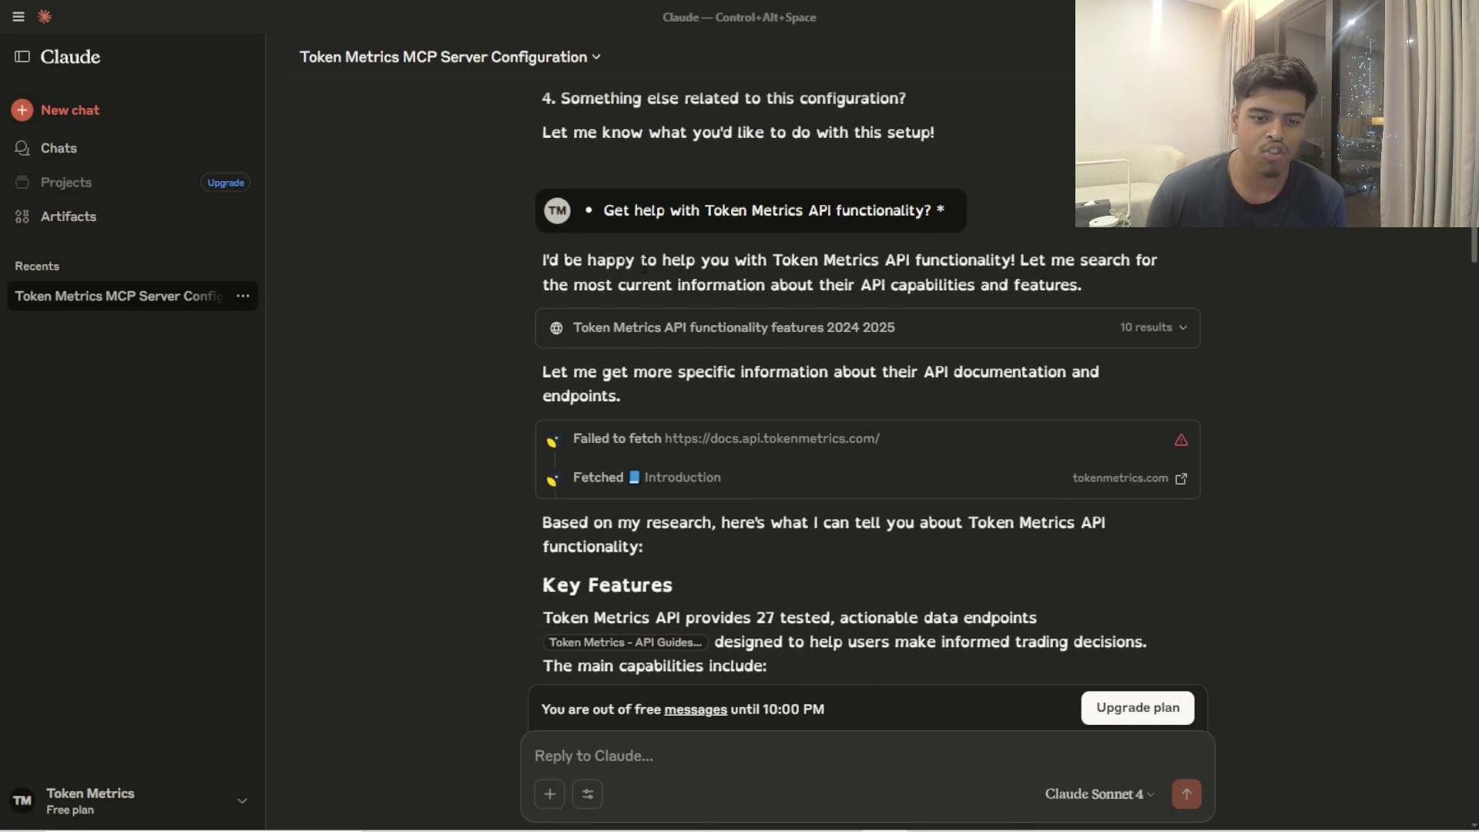
scroll(660, 225, down, 6)
scroll(655, 246, up, 3)
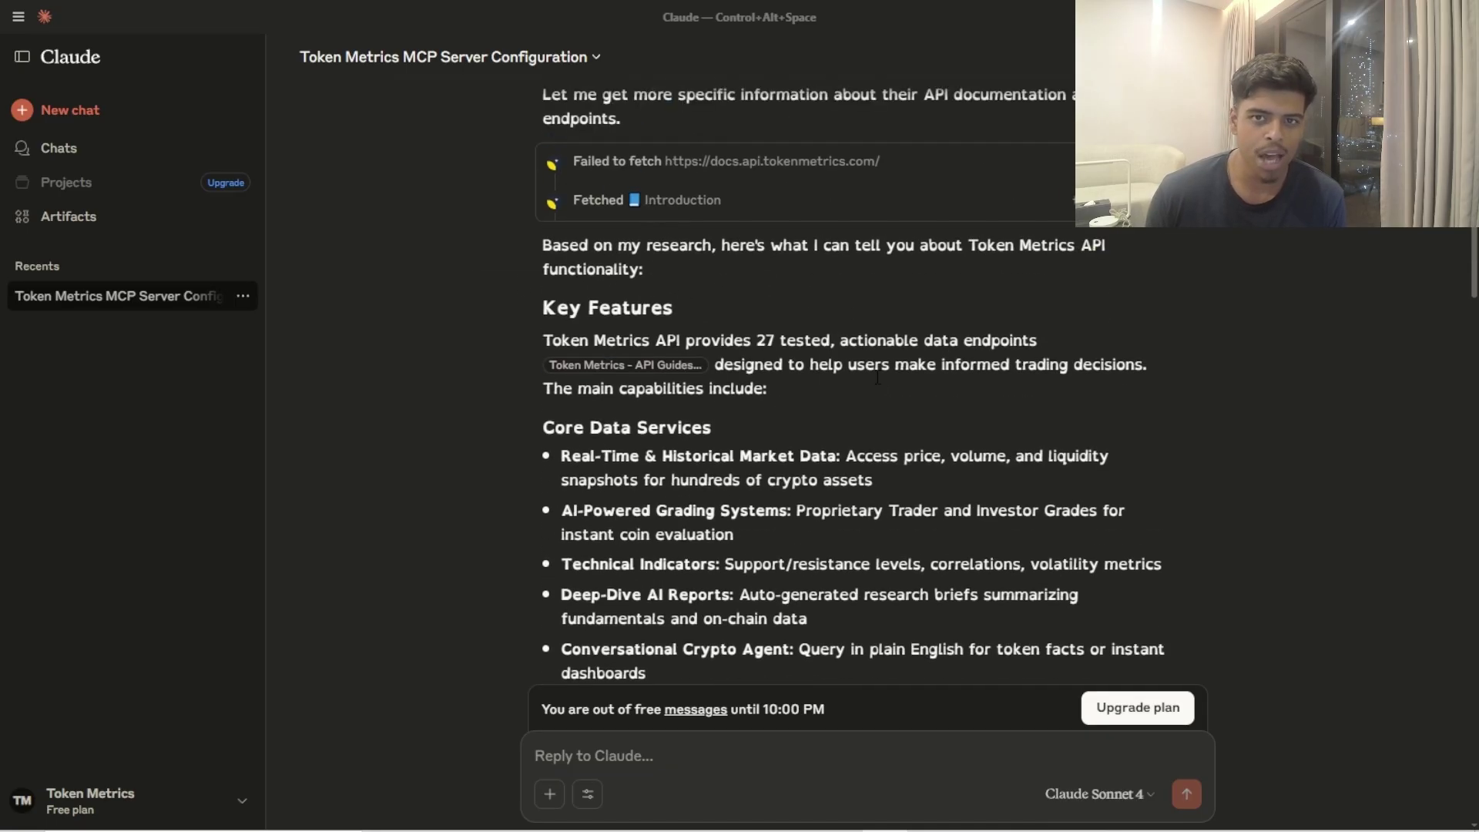
scroll(800, 348, down, 15)
scroll(800, 348, down, 15)
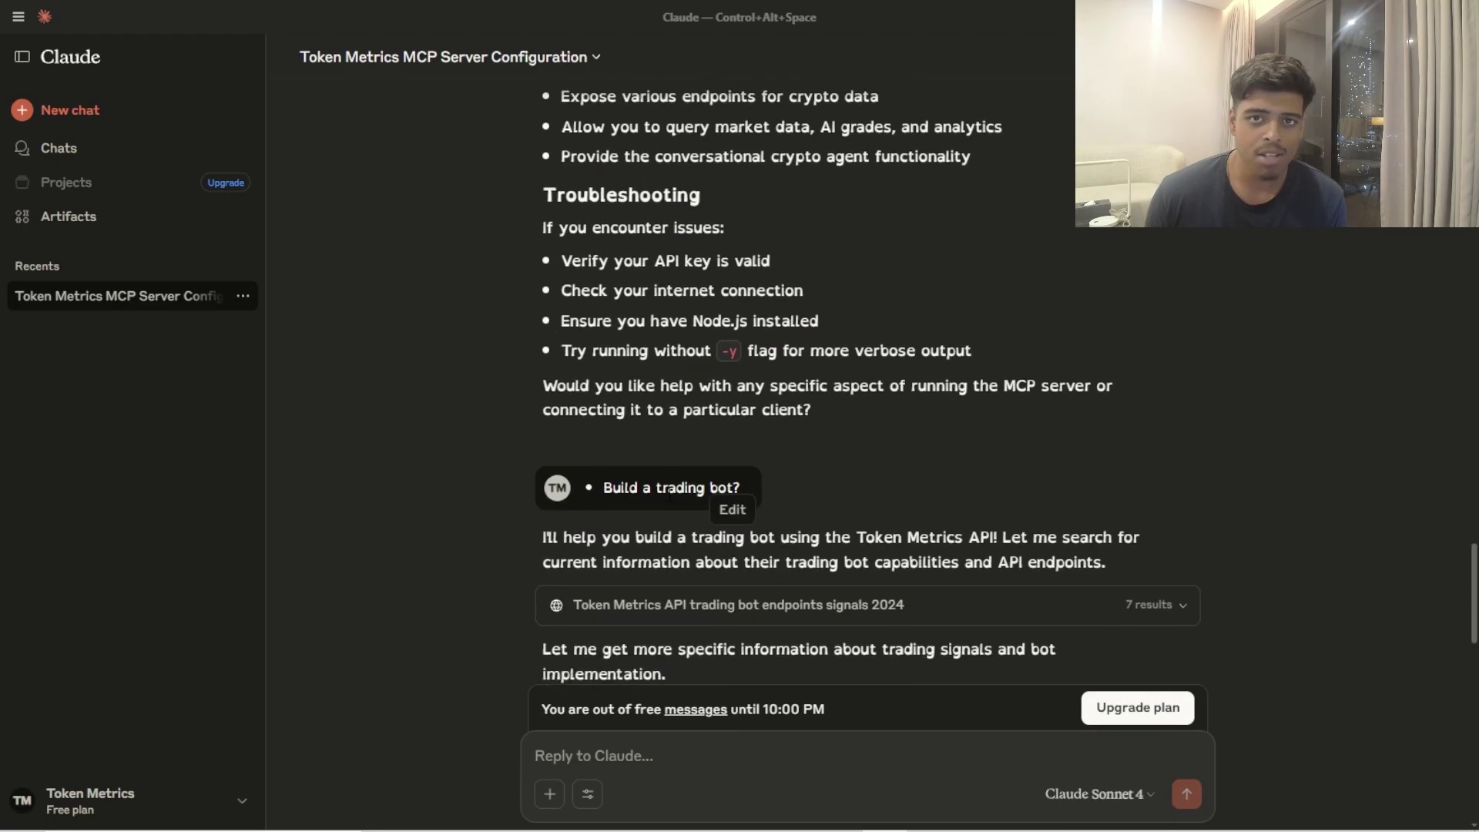
scroll(713, 524, down, 5)
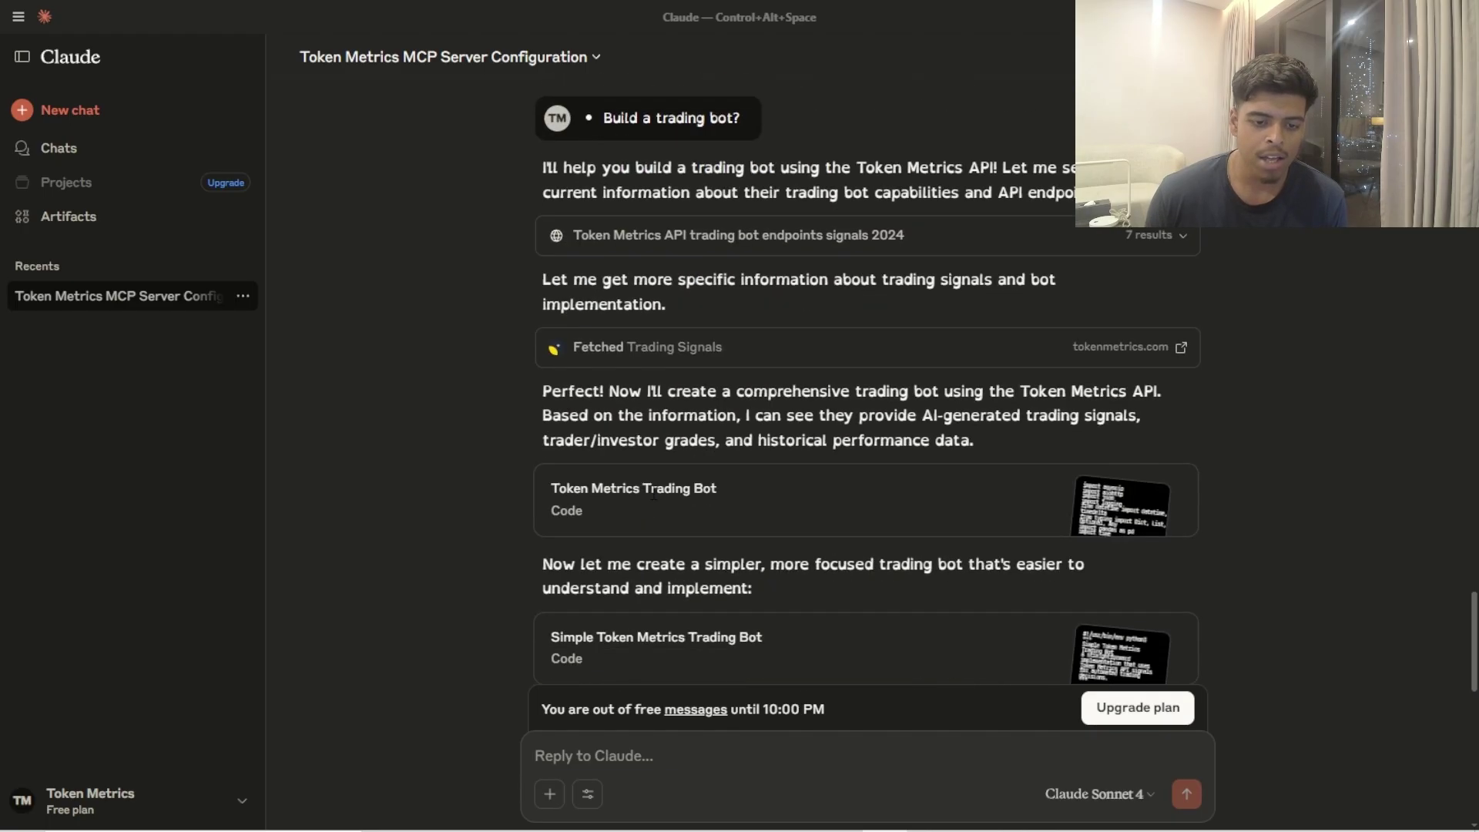
click(714, 525)
scroll(923, 431, down, 8)
scroll(914, 413, down, 7)
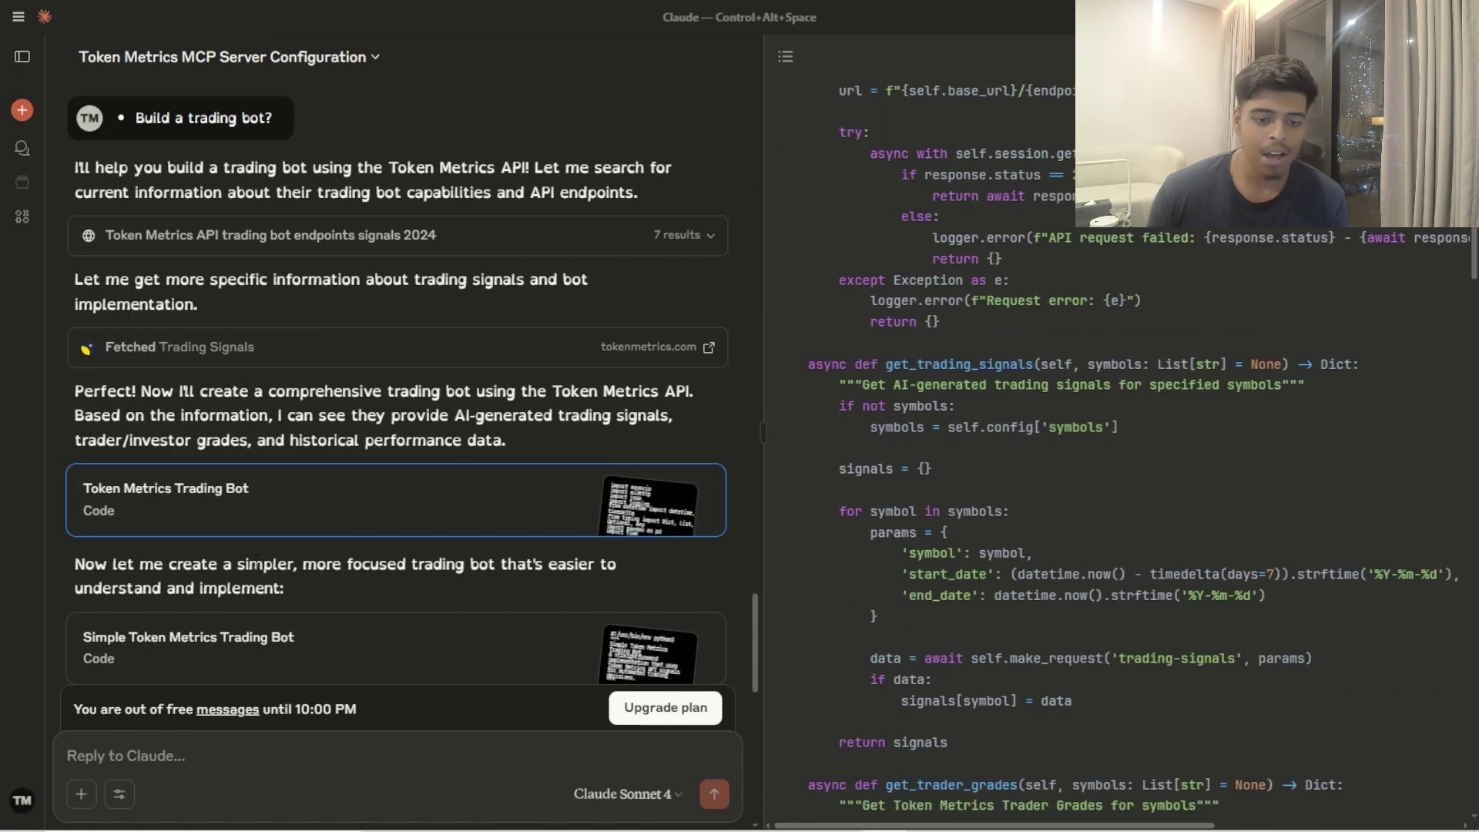
scroll(265, 563, down, 5)
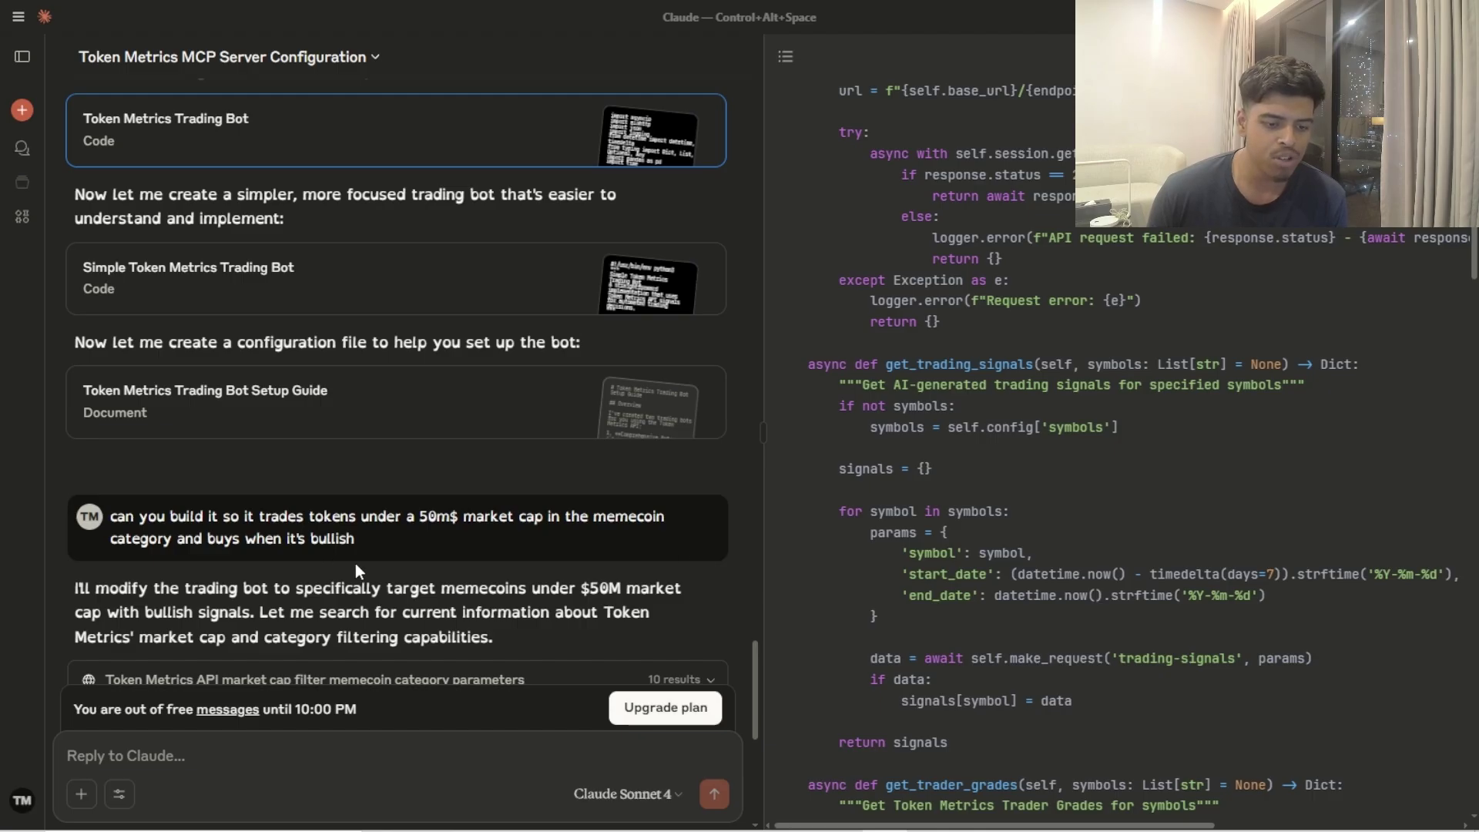
scroll(300, 543, down, 4)
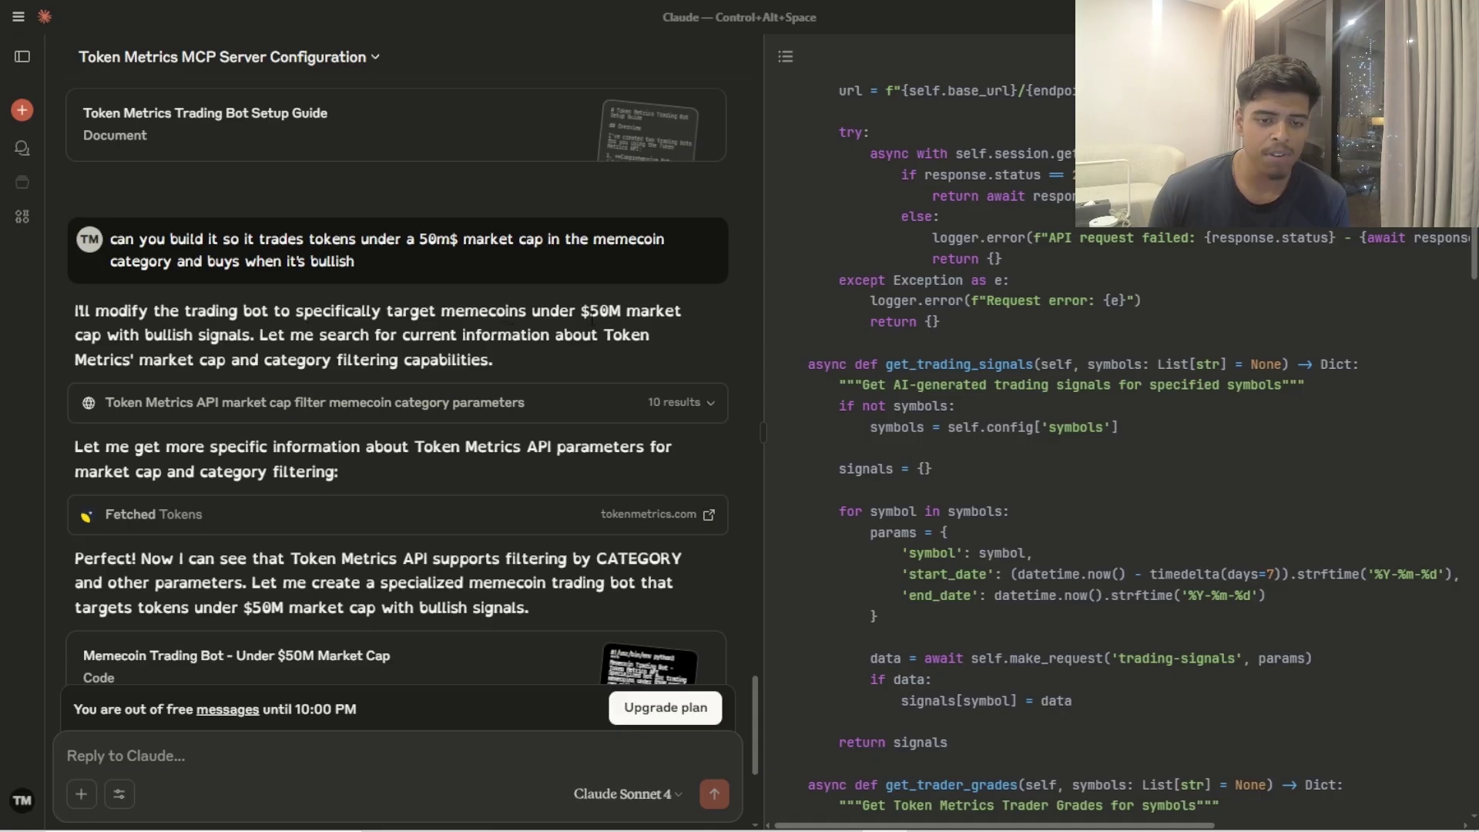
scroll(304, 368, down, 1)
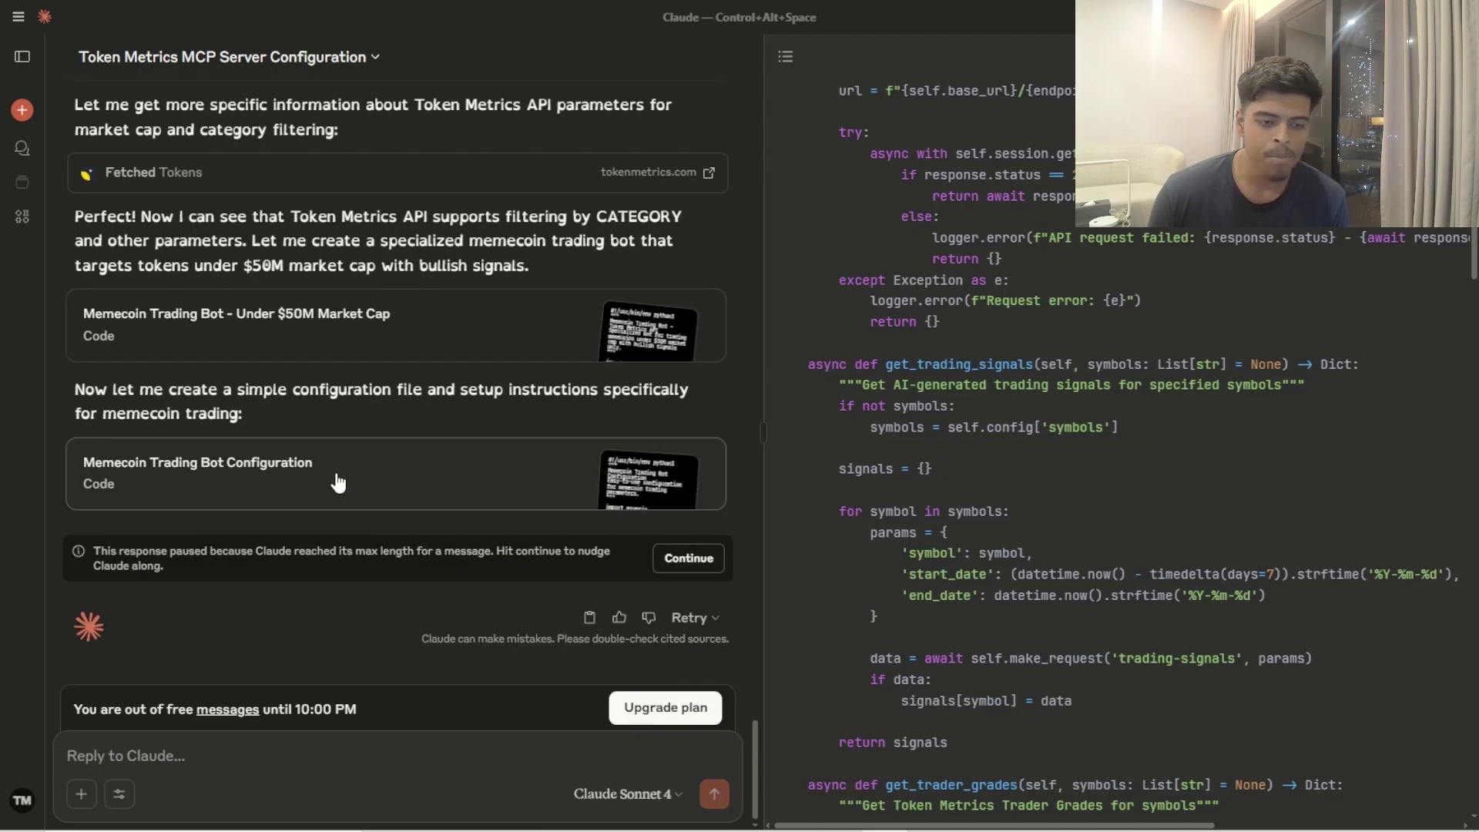
Read through the Memecoin Trading Bot Configuration code, then go back to Chrome's API plans page.
click(335, 483)
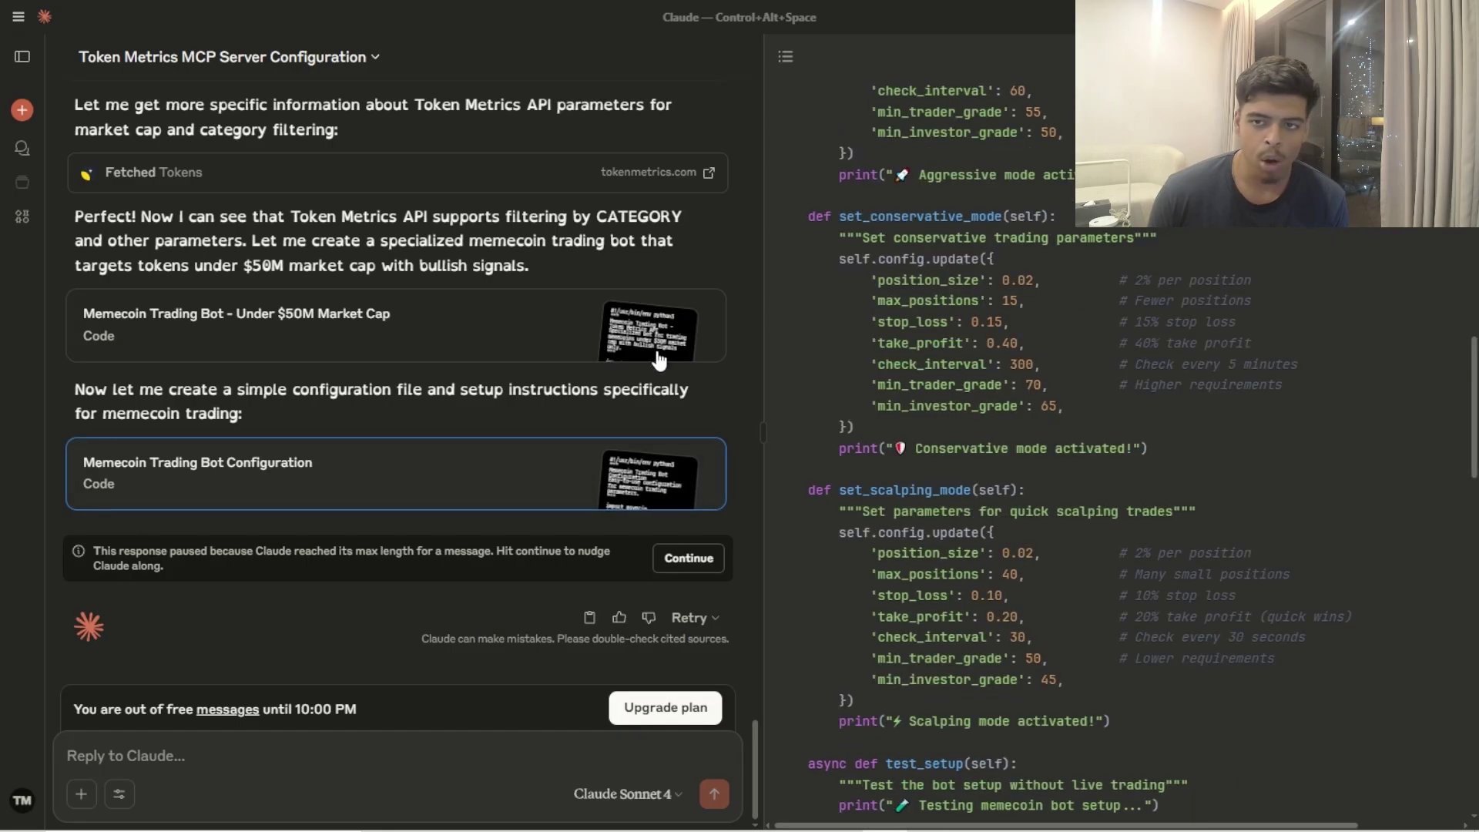
scroll(848, 326, up, 5)
scroll(850, 327, up, 10)
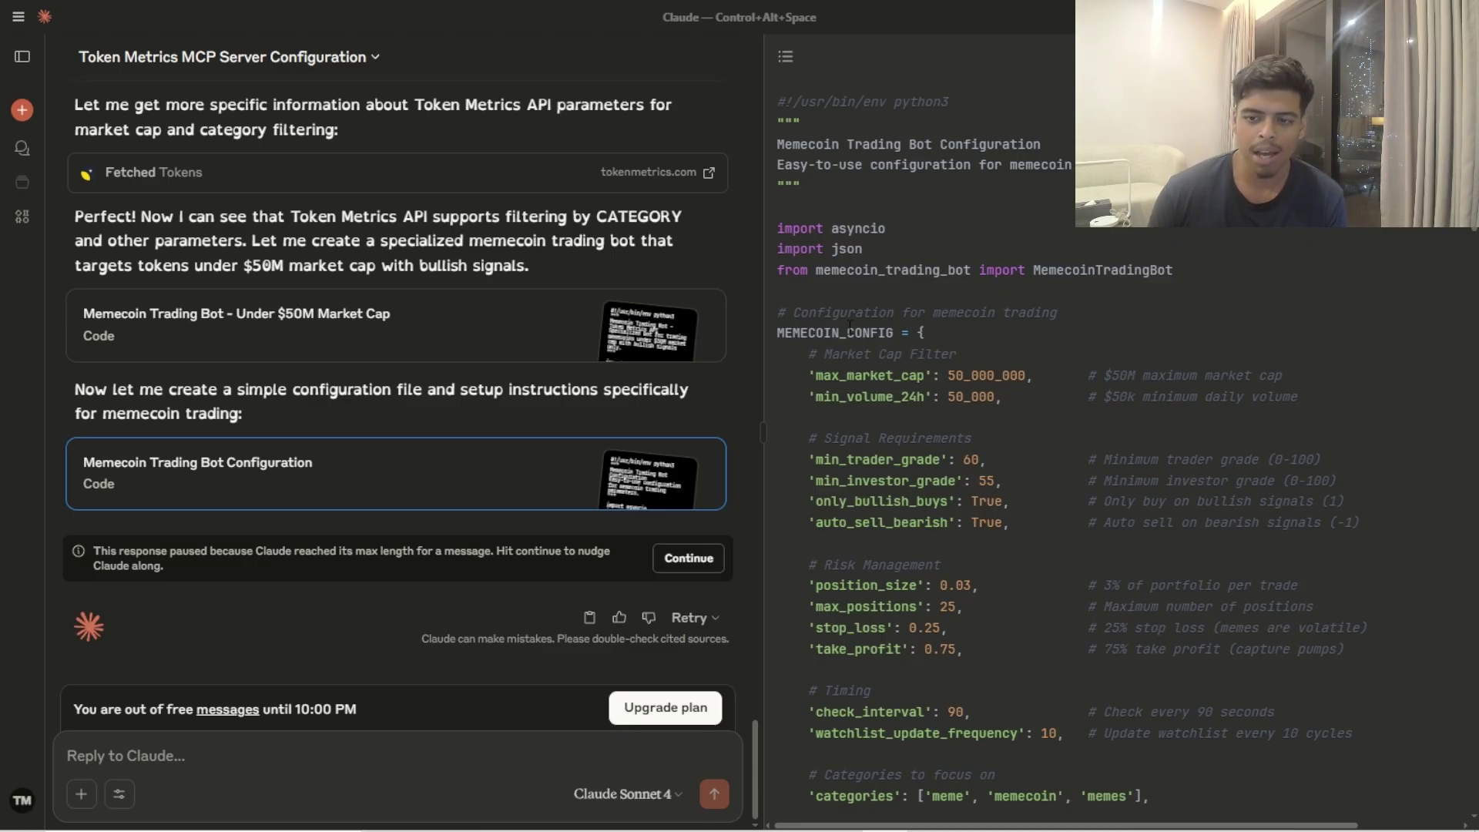
scroll(1025, 367, down, 10)
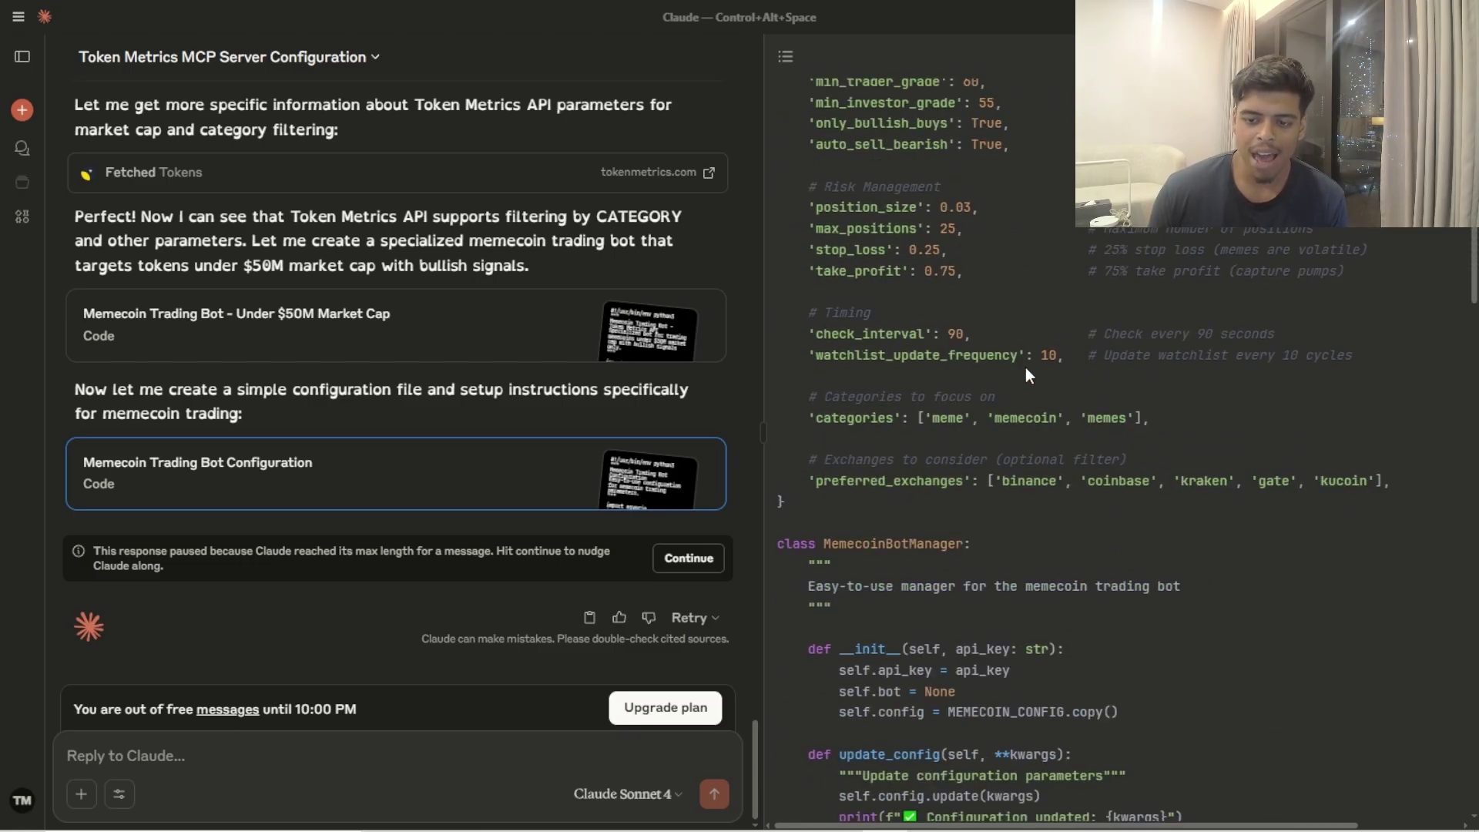
scroll(1010, 393, down, 15)
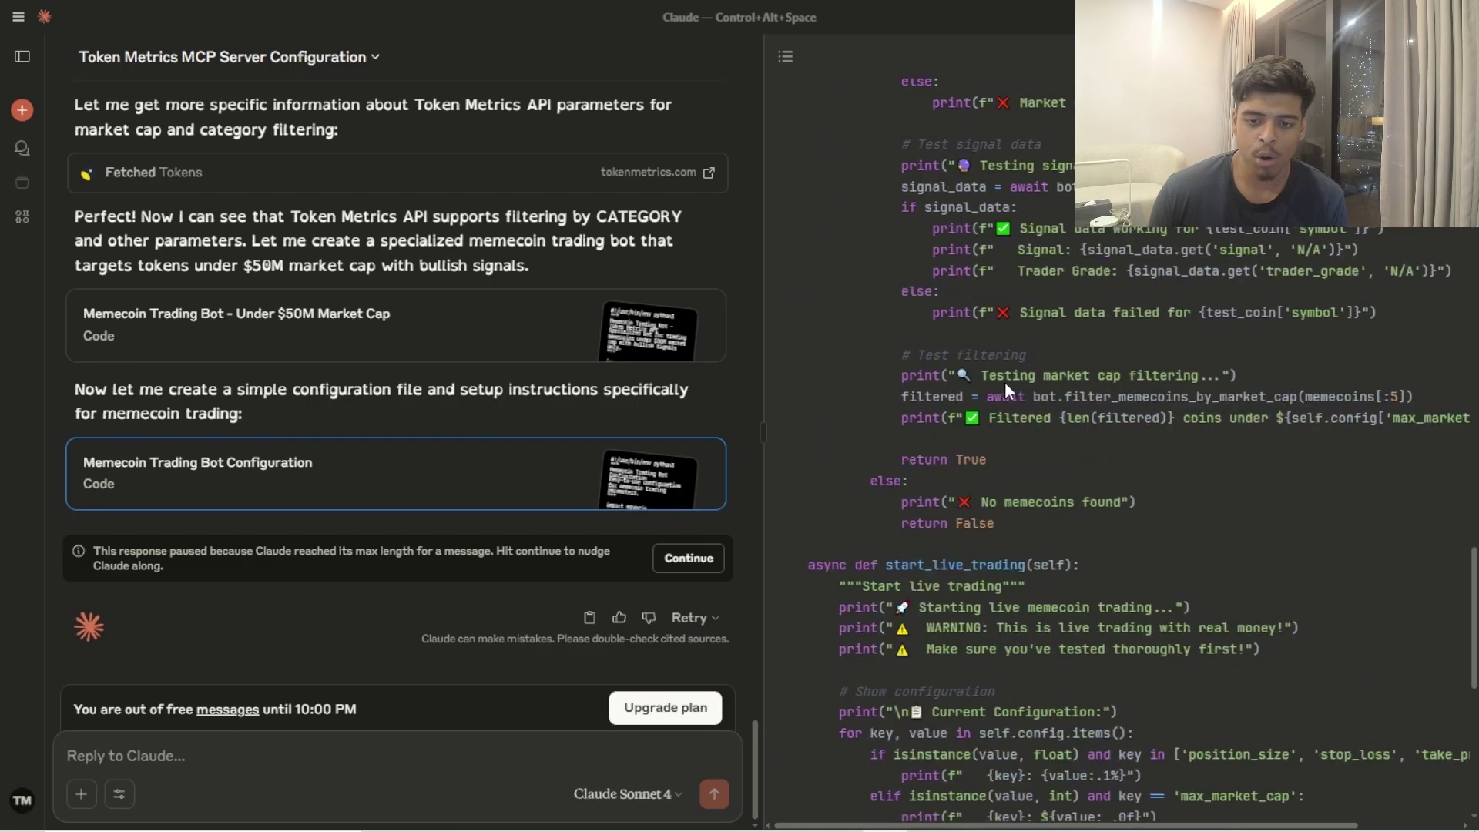
scroll(862, 418, down, 8)
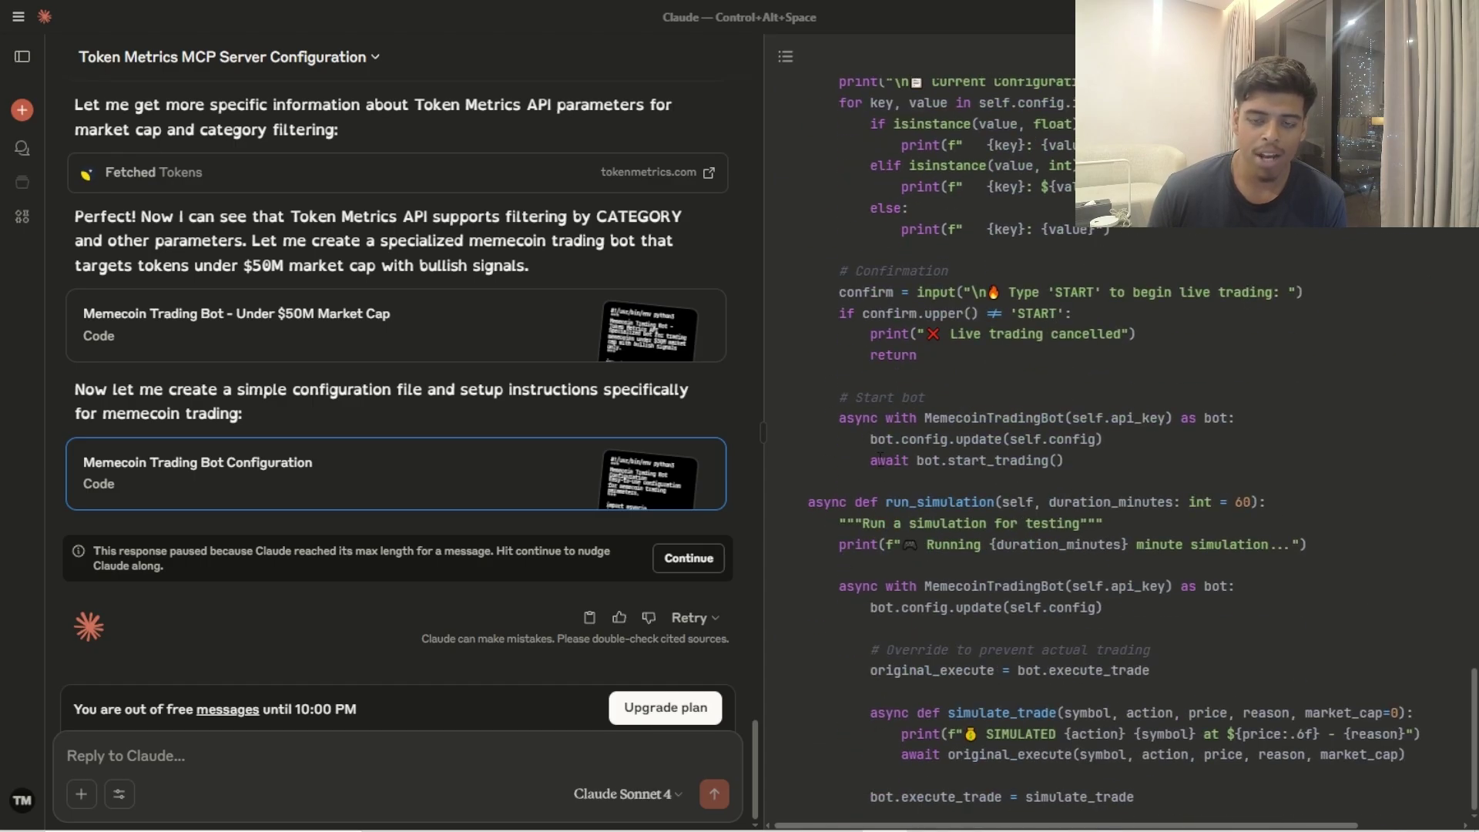
scroll(875, 456, up, 3)
key(alt+Tab)
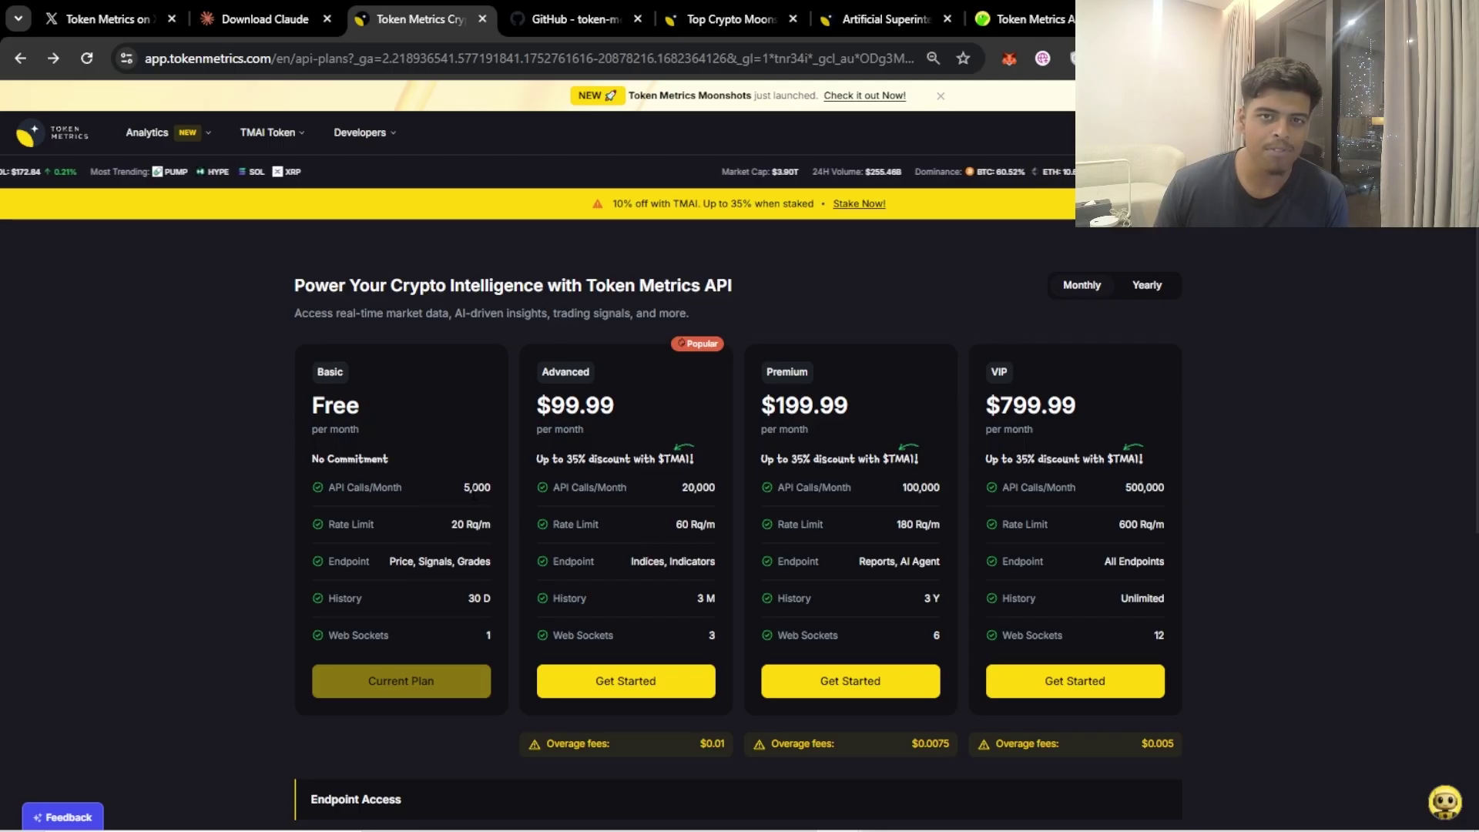
Highlight the Free plan's 5,000 API Calls/Month figure.
double_click(474, 488)
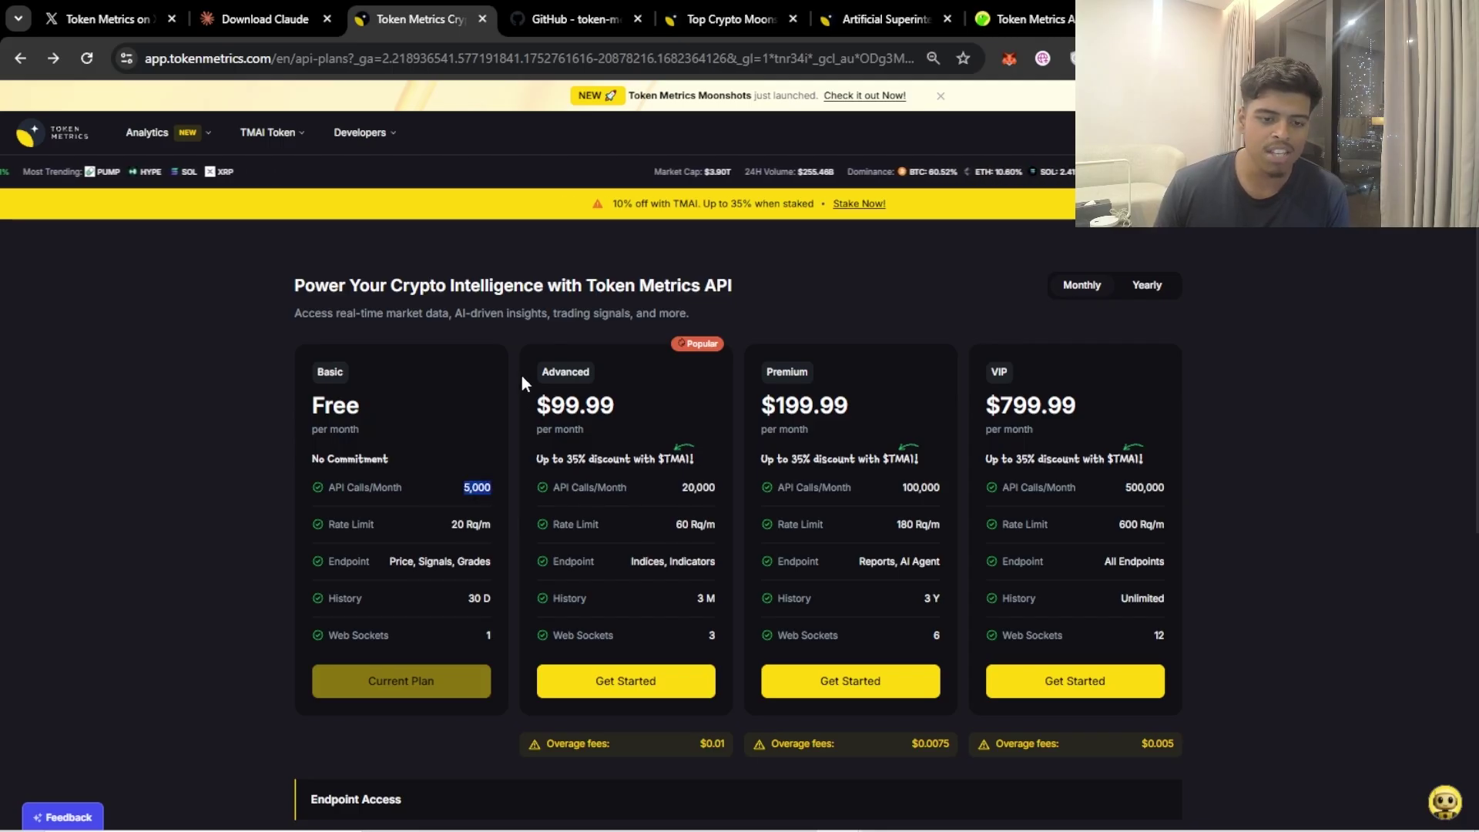